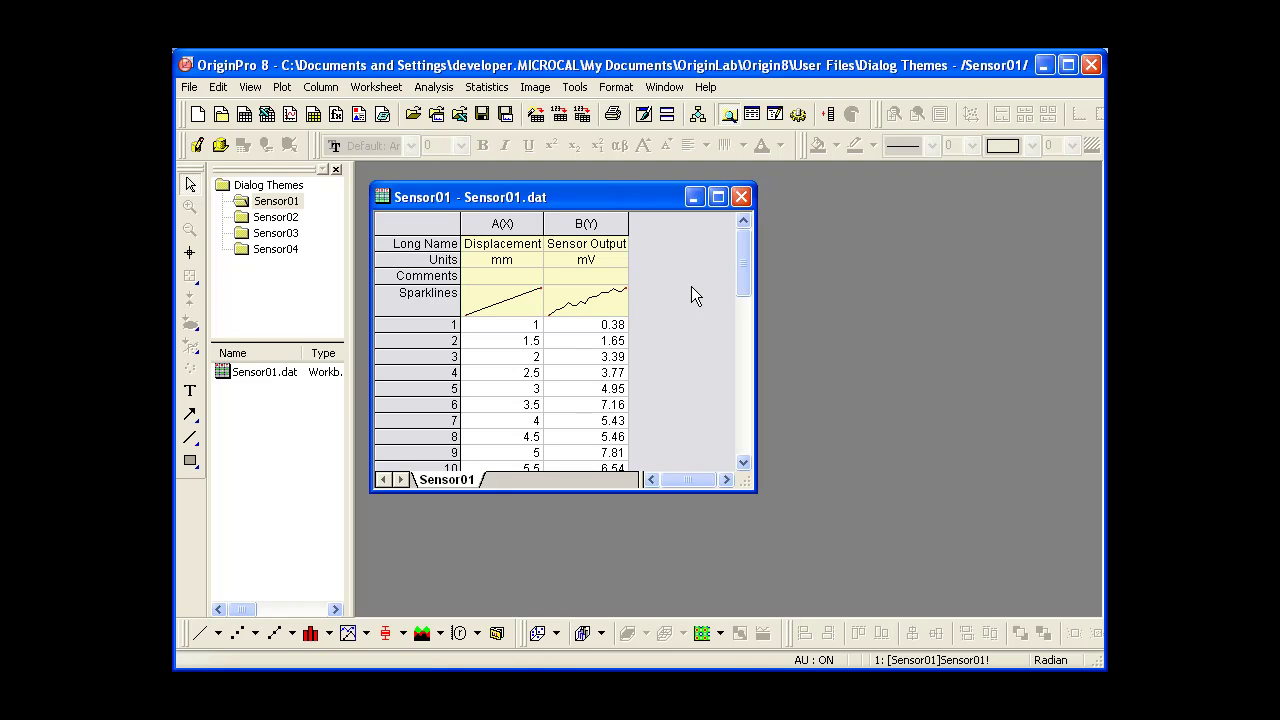
Step: Start a linear fit on Sensor01's Sensor Output column
{"action": "left_click", "coordinate": [595, 226]}
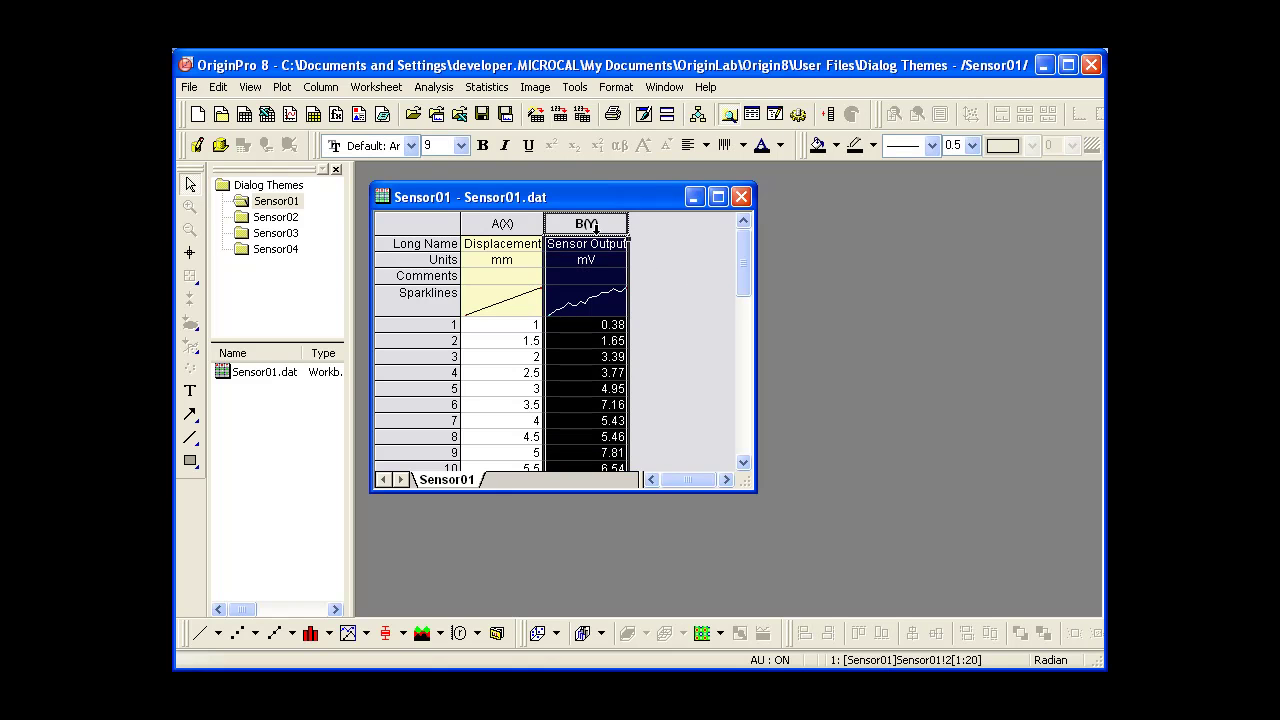
{"action": "left_click", "coordinate": [434, 87]}
{"action": "mouse_move", "coordinate": [450, 153]}
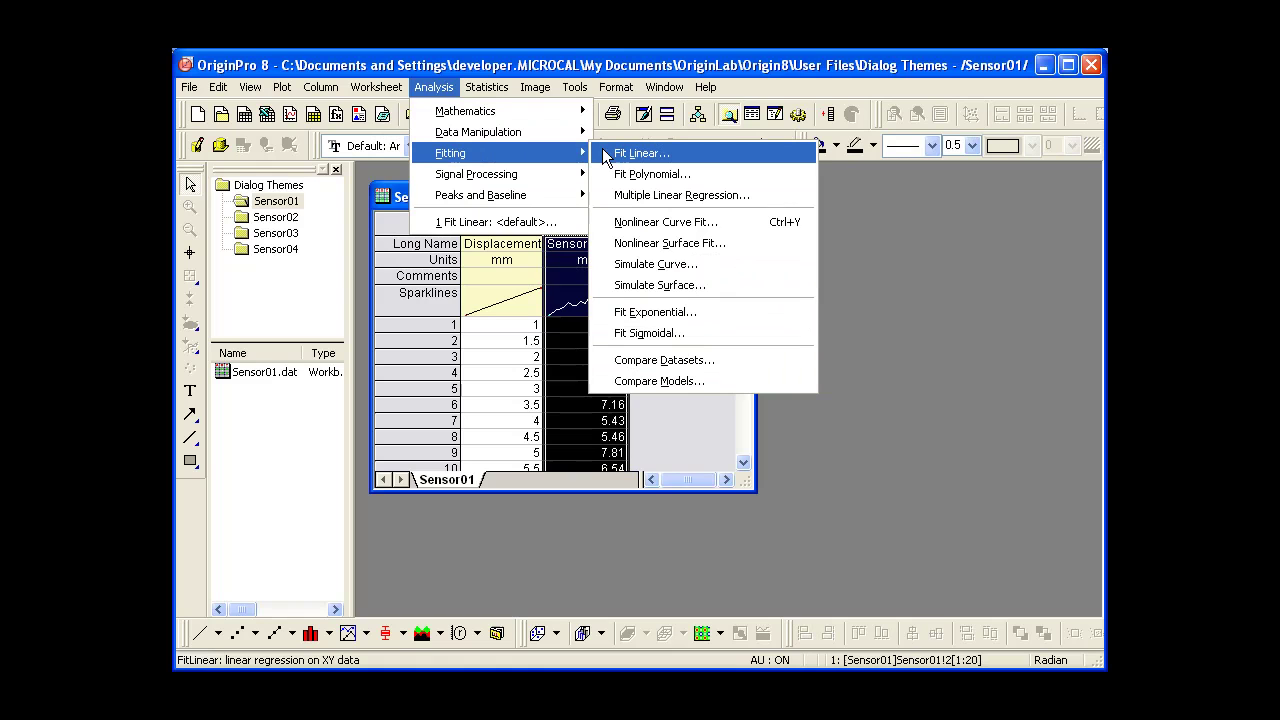
{"action": "left_click", "coordinate": [603, 153]}
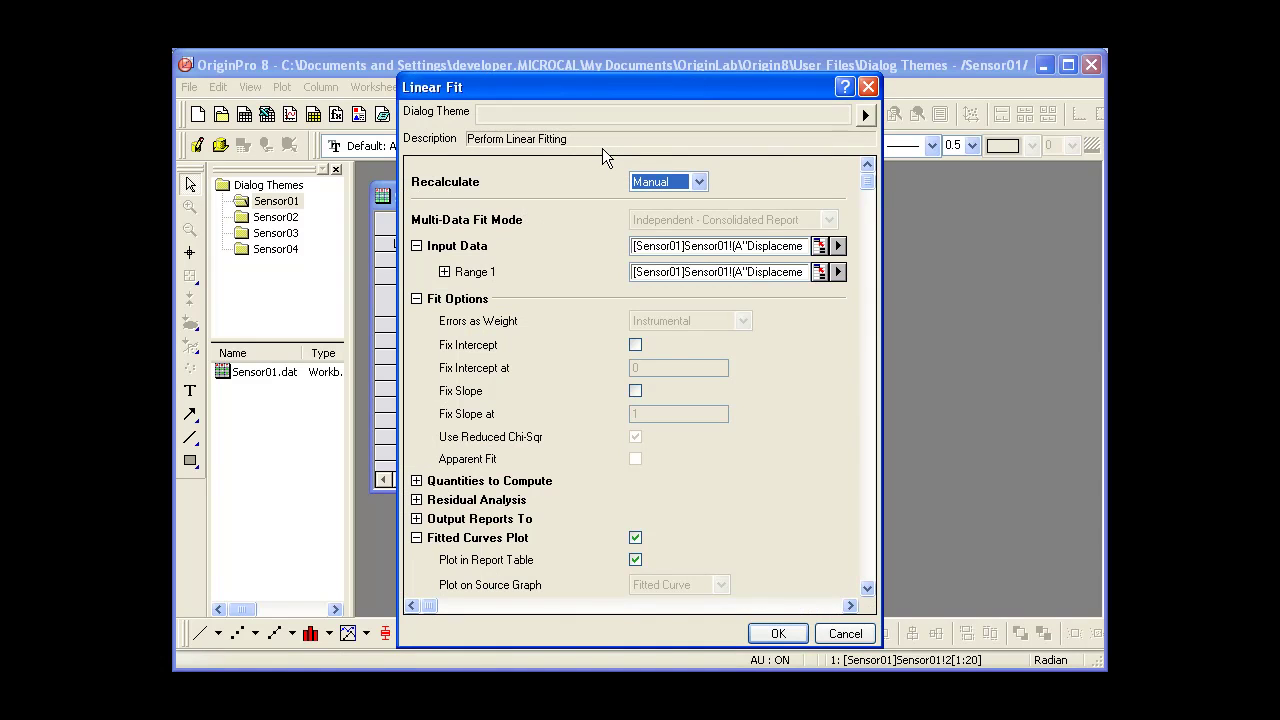
Step: Fix the intercept at 0 and turn on confidence and prediction bands
{"action": "left_click", "coordinate": [636, 347]}
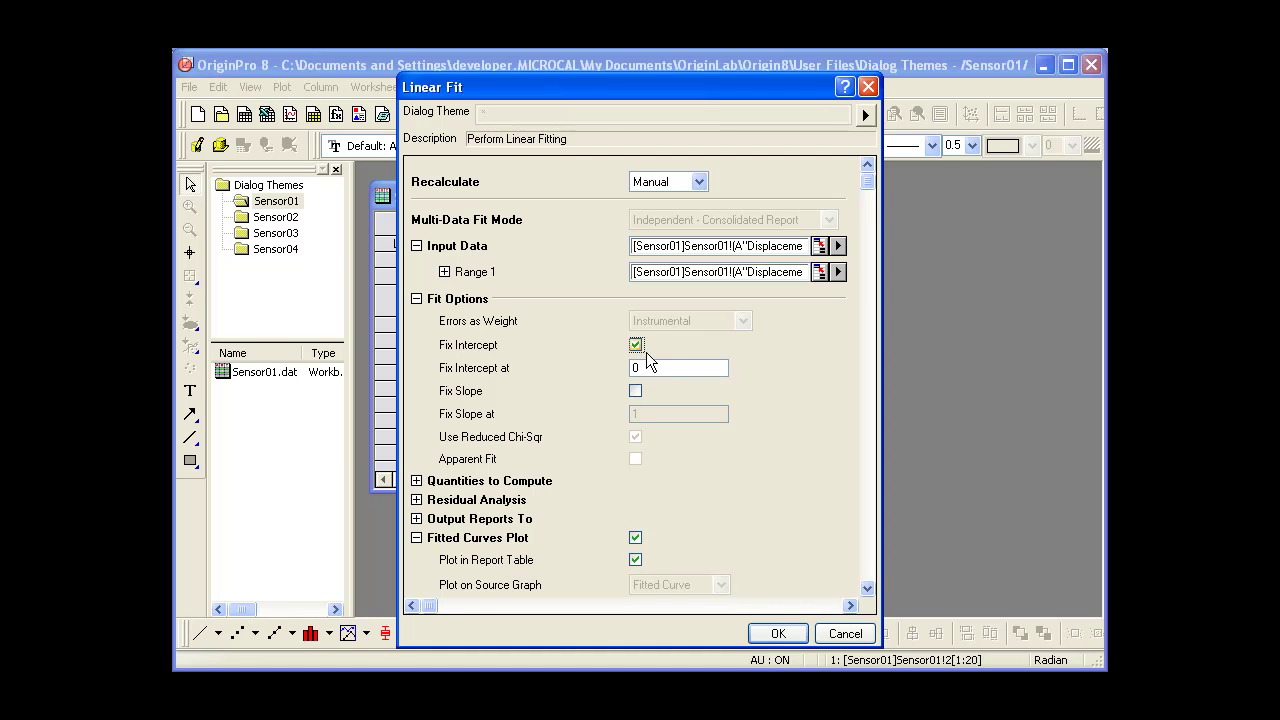
{"action": "scroll", "coordinate": [652, 364], "scroll_direction": "down", "scroll_amount": 1}
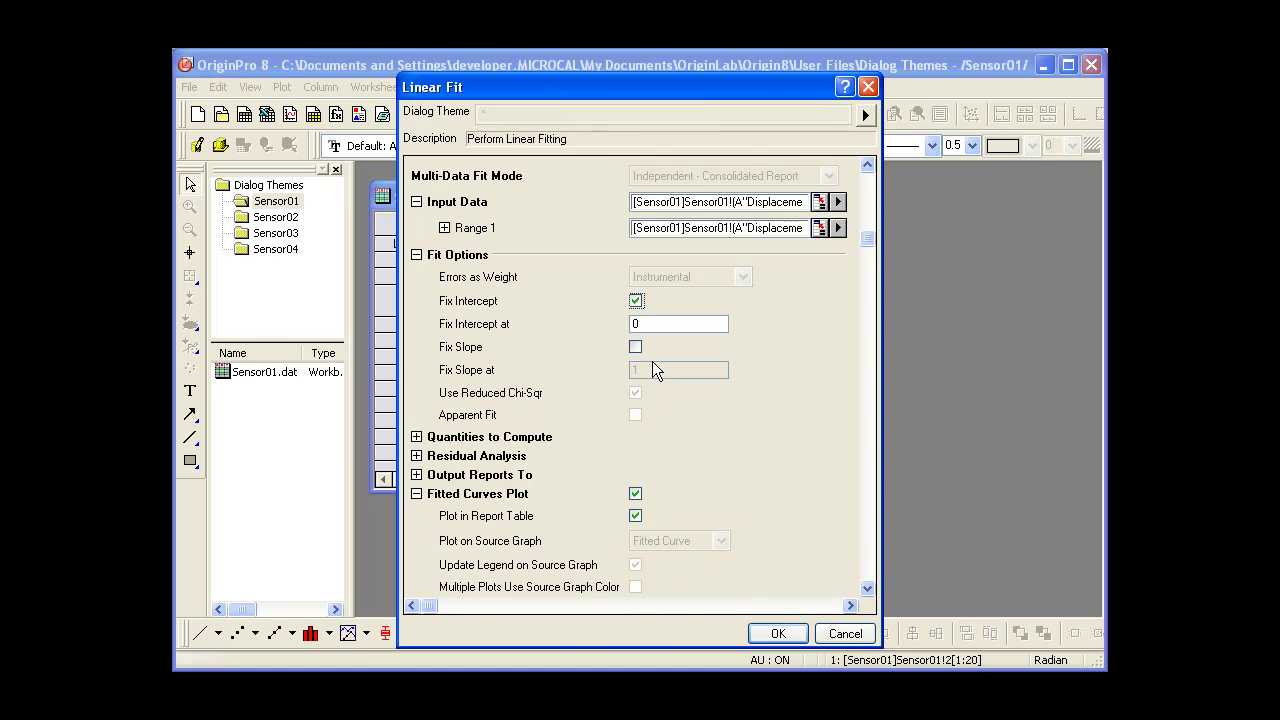
{"action": "scroll", "coordinate": [652, 361], "scroll_direction": "down", "scroll_amount": 3}
{"action": "scroll", "coordinate": [651, 358], "scroll_direction": "down", "scroll_amount": 1}
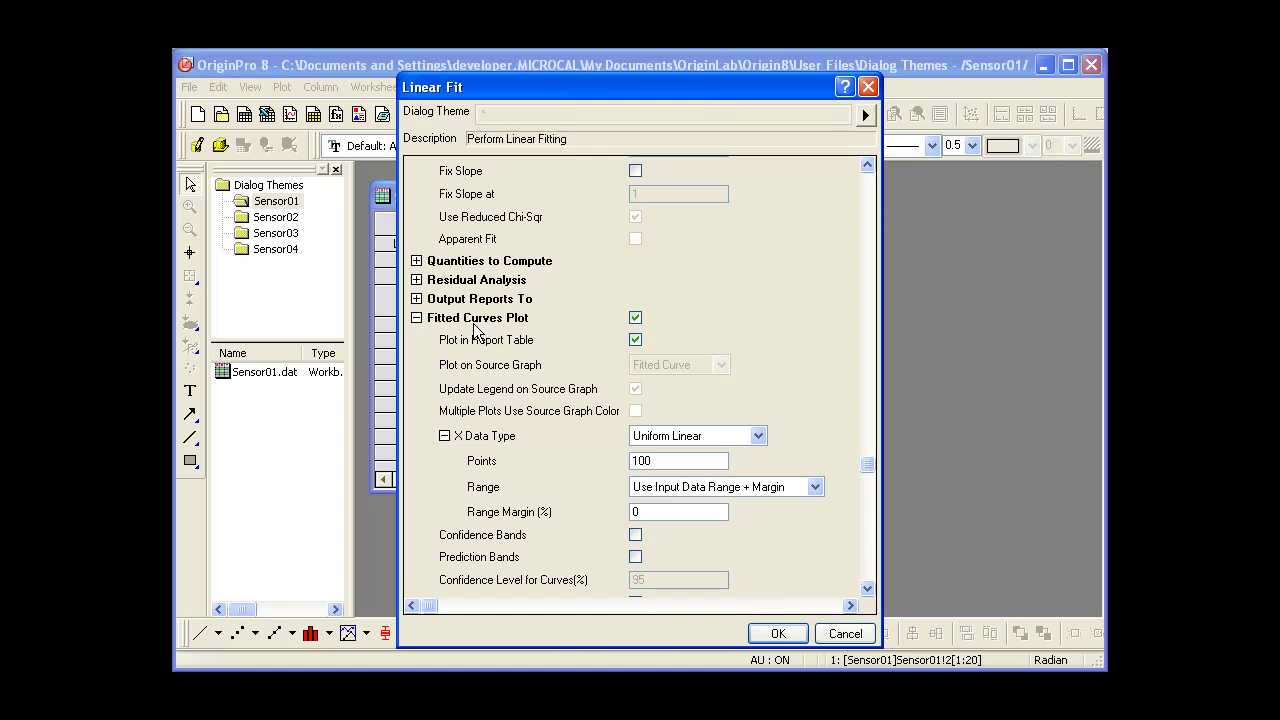
{"action": "left_click", "coordinate": [636, 535]}
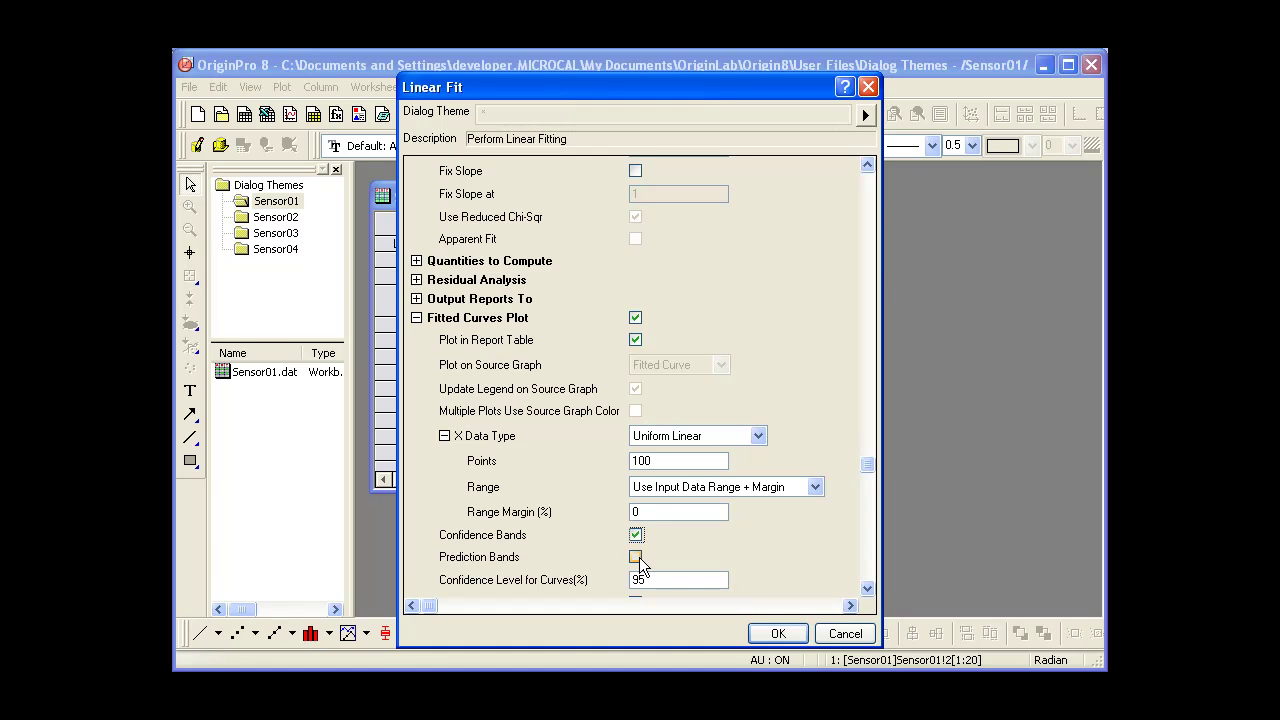
{"action": "left_click", "coordinate": [637, 558]}
{"action": "scroll", "coordinate": [699, 545], "scroll_direction": "down", "scroll_amount": 2}
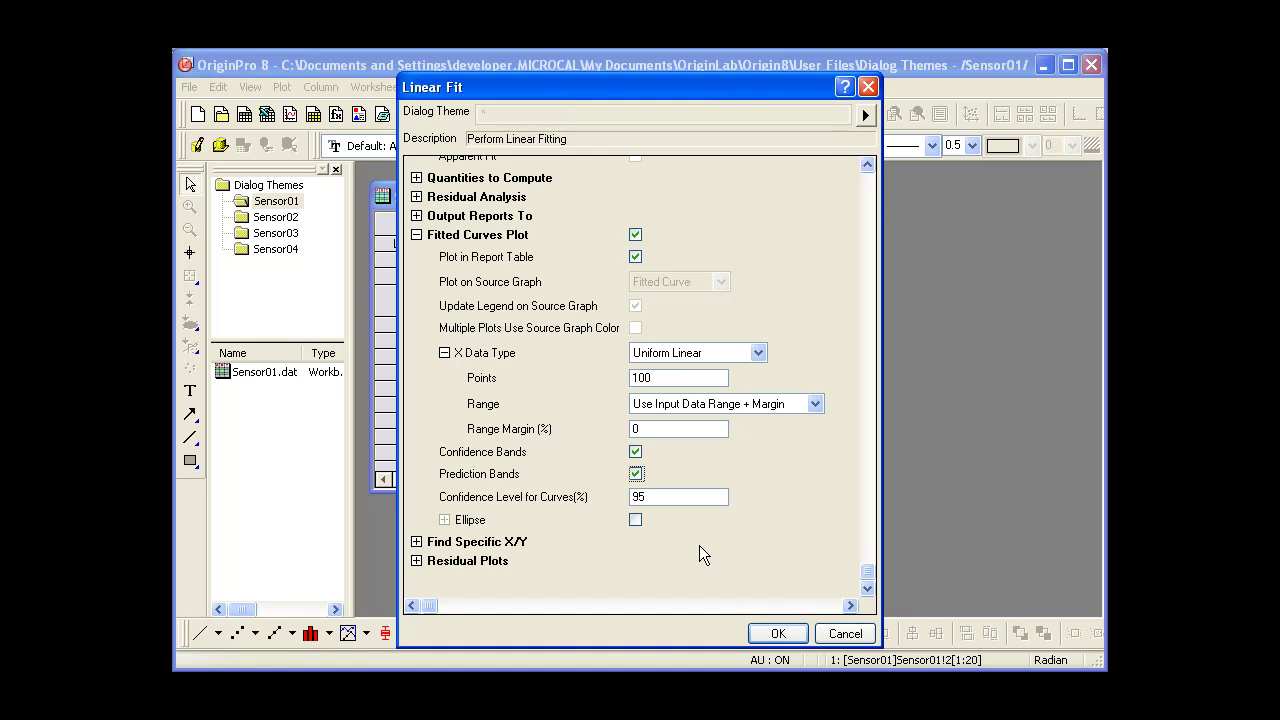
{"action": "scroll", "coordinate": [699, 545], "scroll_direction": "up", "scroll_amount": 2}
{"action": "scroll", "coordinate": [699, 548], "scroll_direction": "up", "scroll_amount": 1}
{"action": "scroll", "coordinate": [701, 552], "scroll_direction": "up", "scroll_amount": 1}
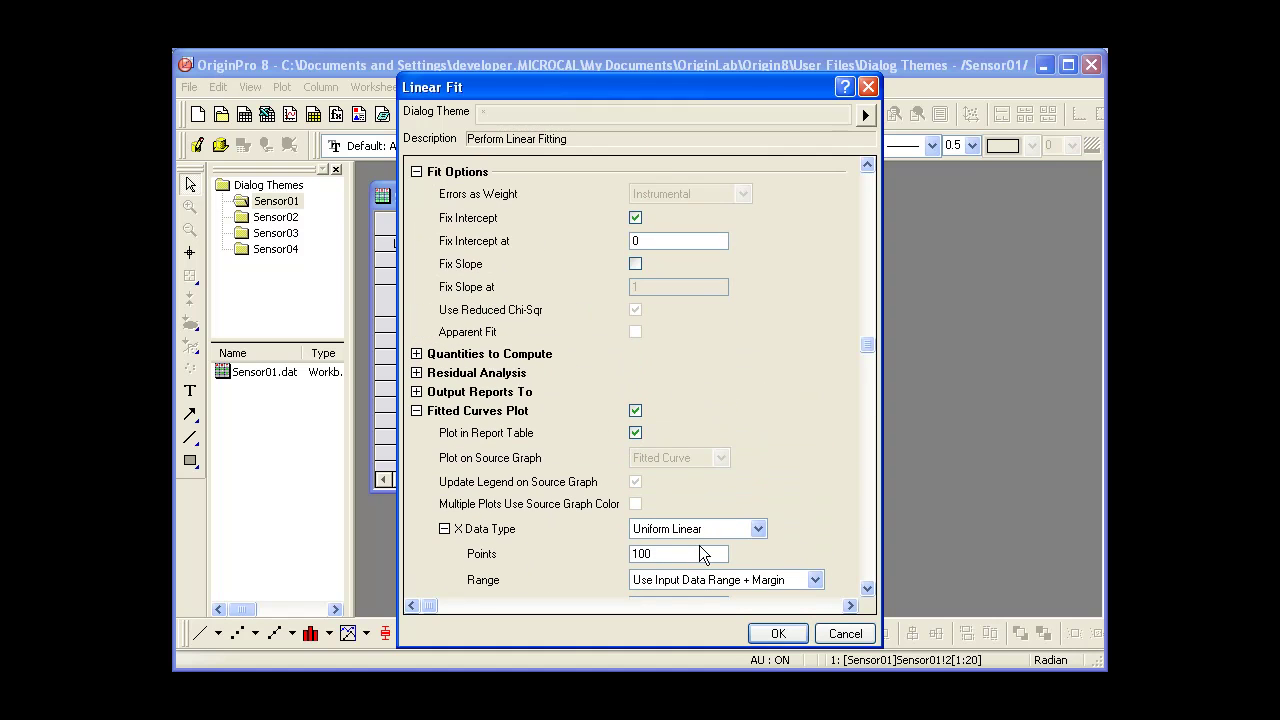
Step: Generate the Sensor01 fit report, then select Sensor02's Sensor Output column for analysis
{"action": "left_click", "coordinate": [763, 633]}
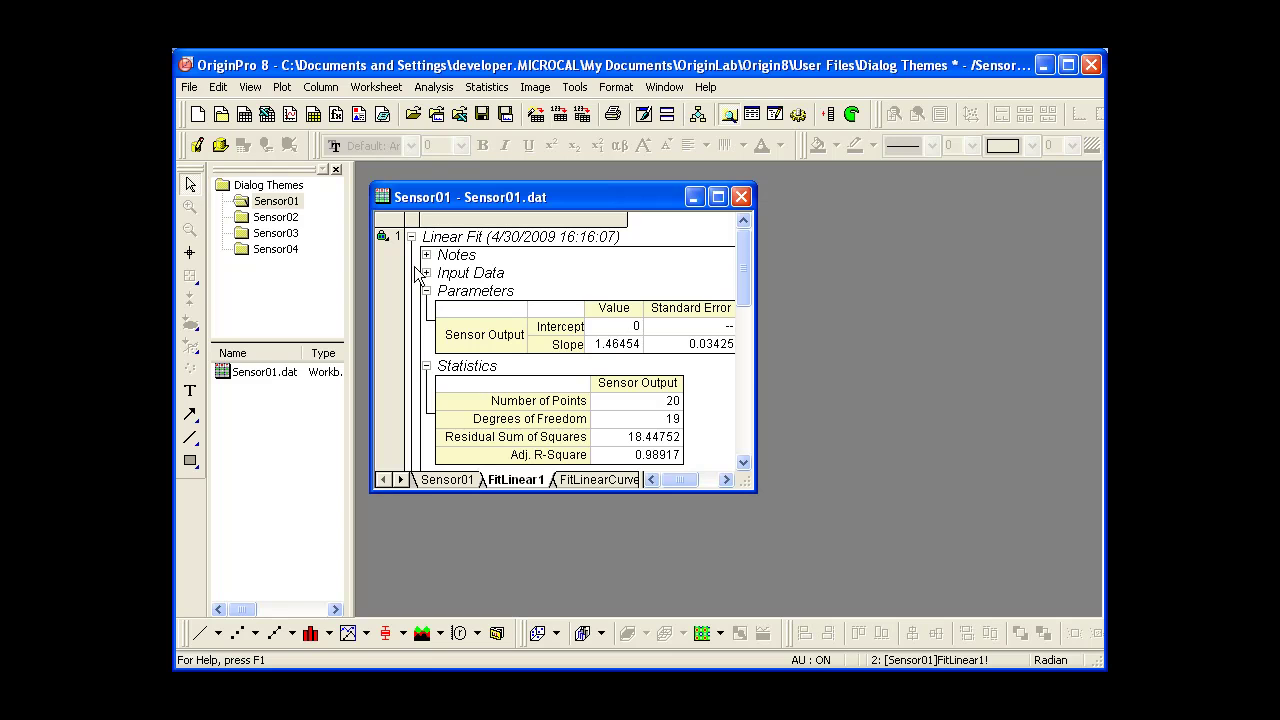
{"action": "left_click", "coordinate": [285, 218]}
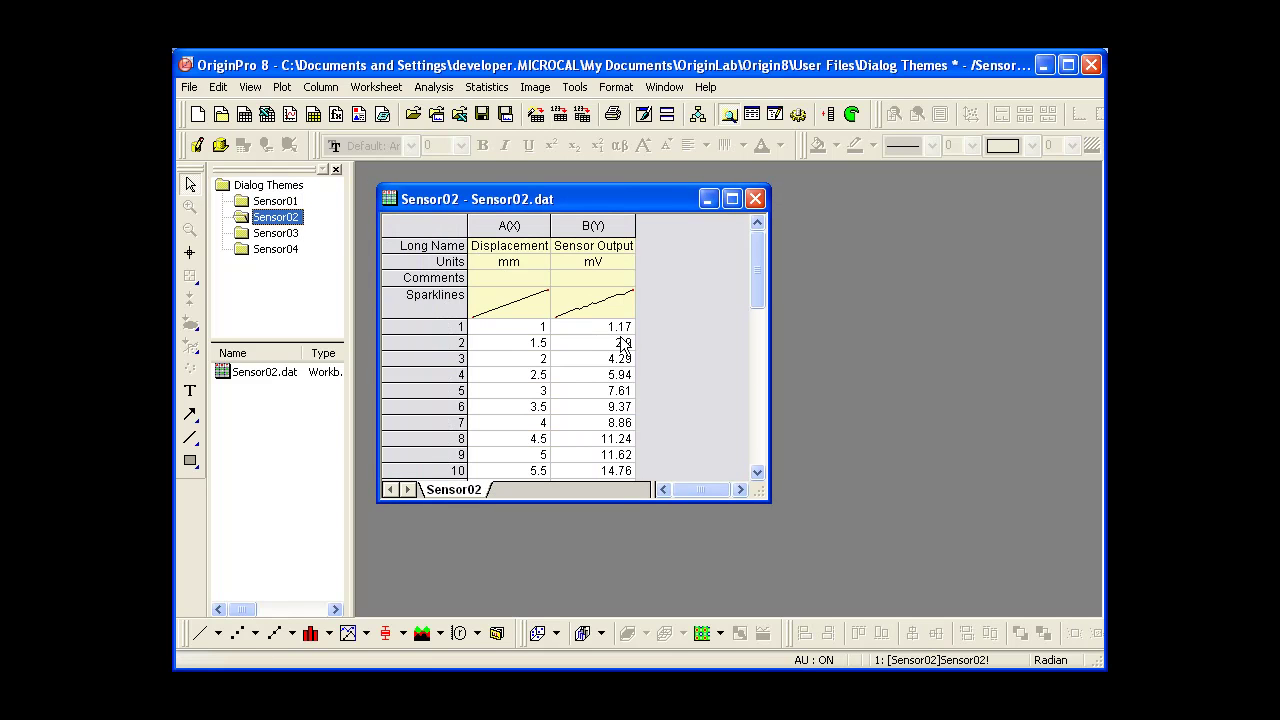
{"action": "left_click", "coordinate": [594, 227]}
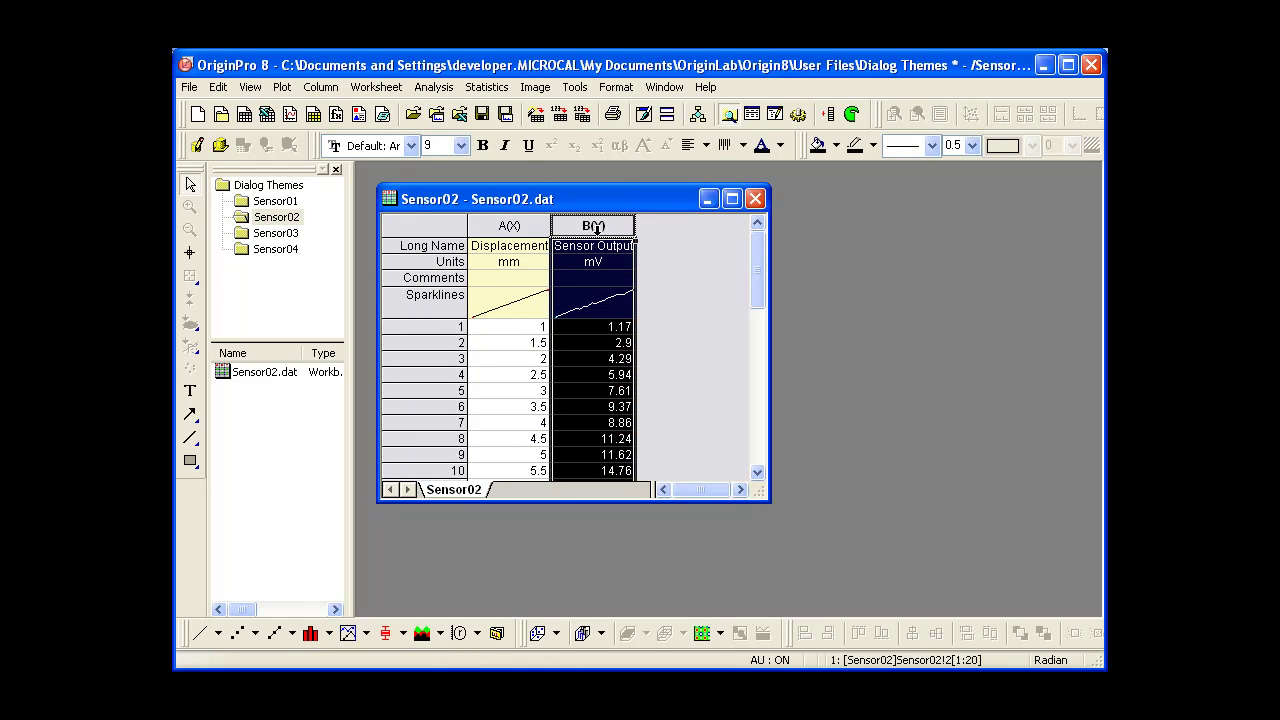
{"action": "left_click", "coordinate": [436, 90]}
{"action": "mouse_move", "coordinate": [478, 132]}
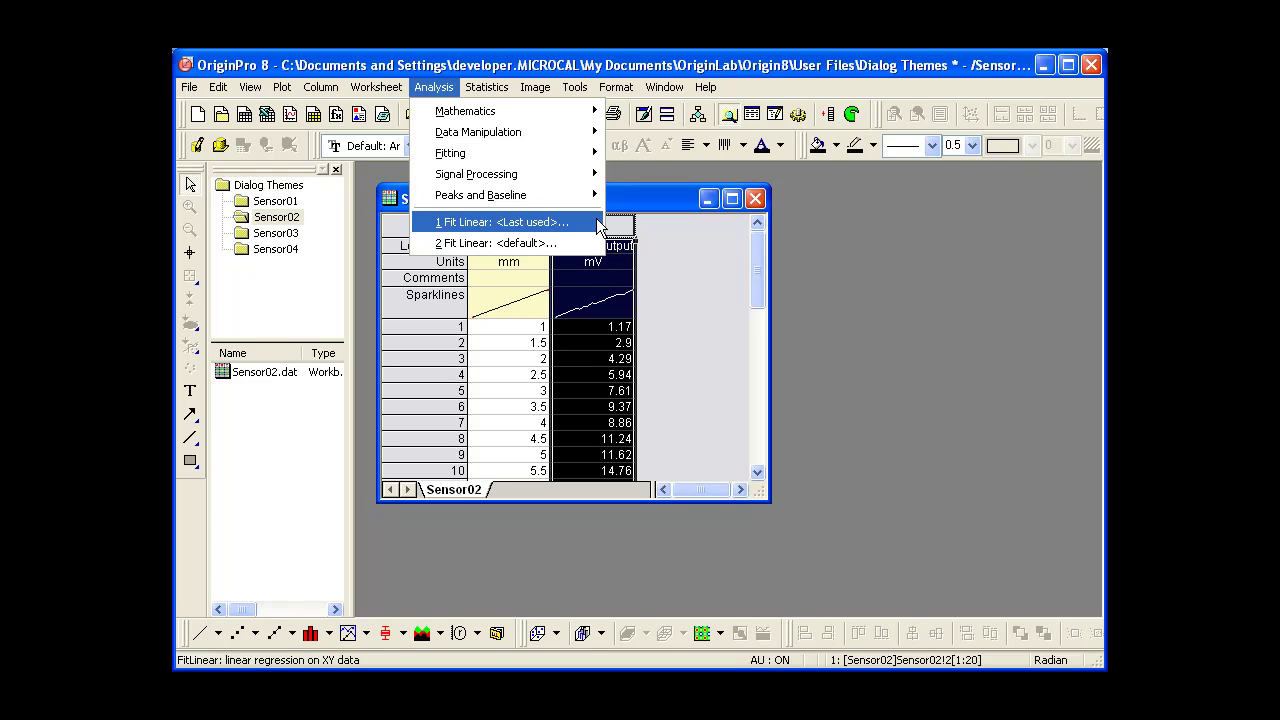
Step: Refit Sensor02's Sensor Output with the last-used zero-intercept settings, giving slope 2.50729
{"action": "left_click", "coordinate": [598, 224]}
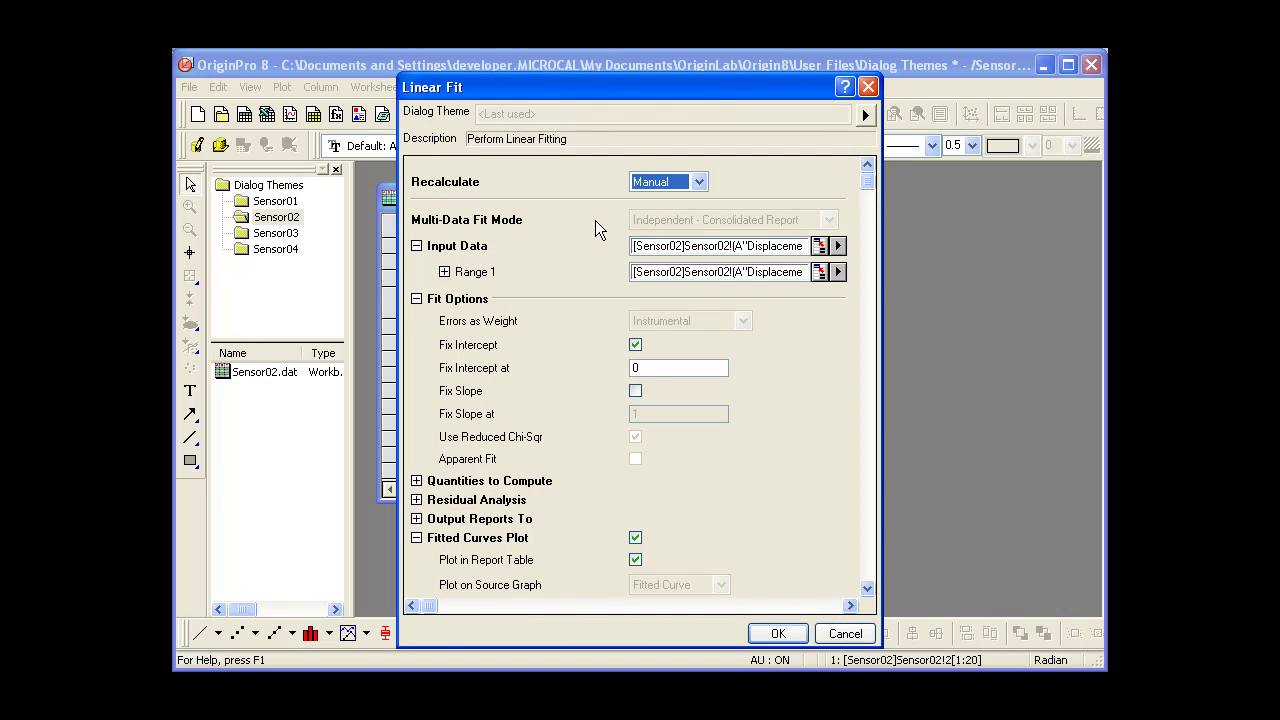
{"action": "left_click", "coordinate": [692, 372]}
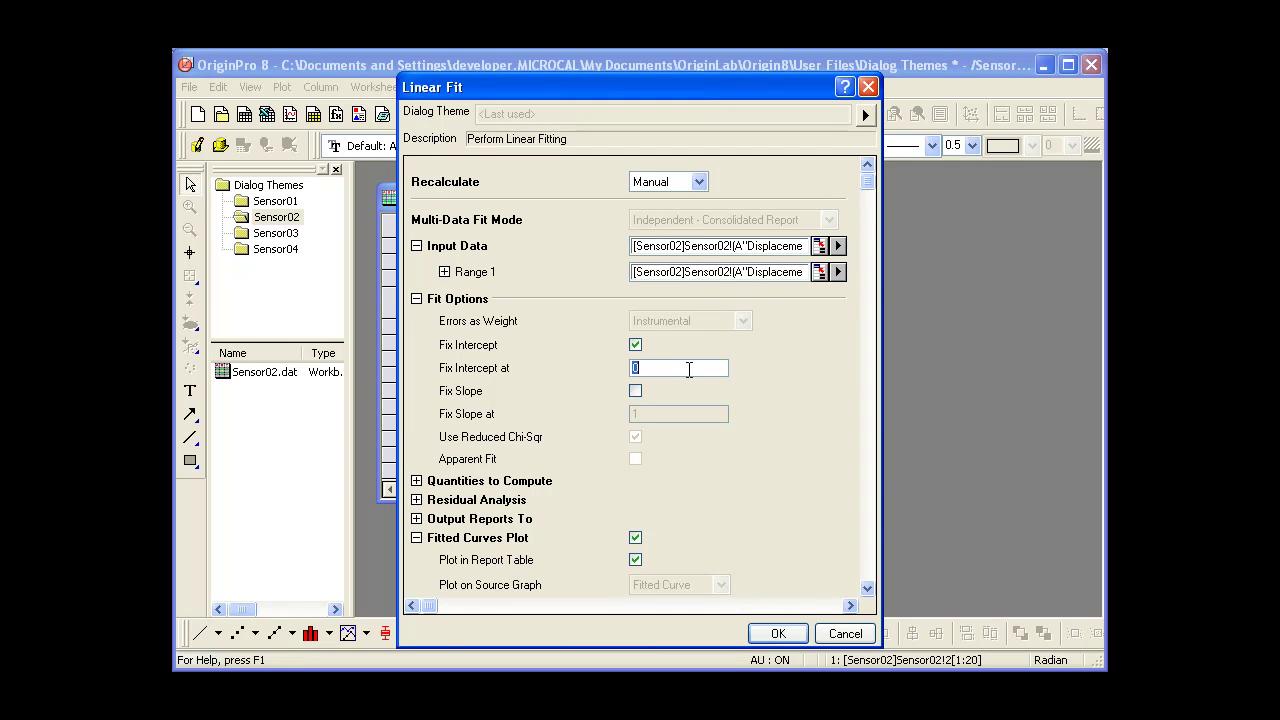
{"action": "scroll", "coordinate": [735, 505], "scroll_direction": "down", "scroll_amount": 1}
{"action": "scroll", "coordinate": [735, 508], "scroll_direction": "down", "scroll_amount": 2}
{"action": "scroll", "coordinate": [735, 508], "scroll_direction": "down", "scroll_amount": 1}
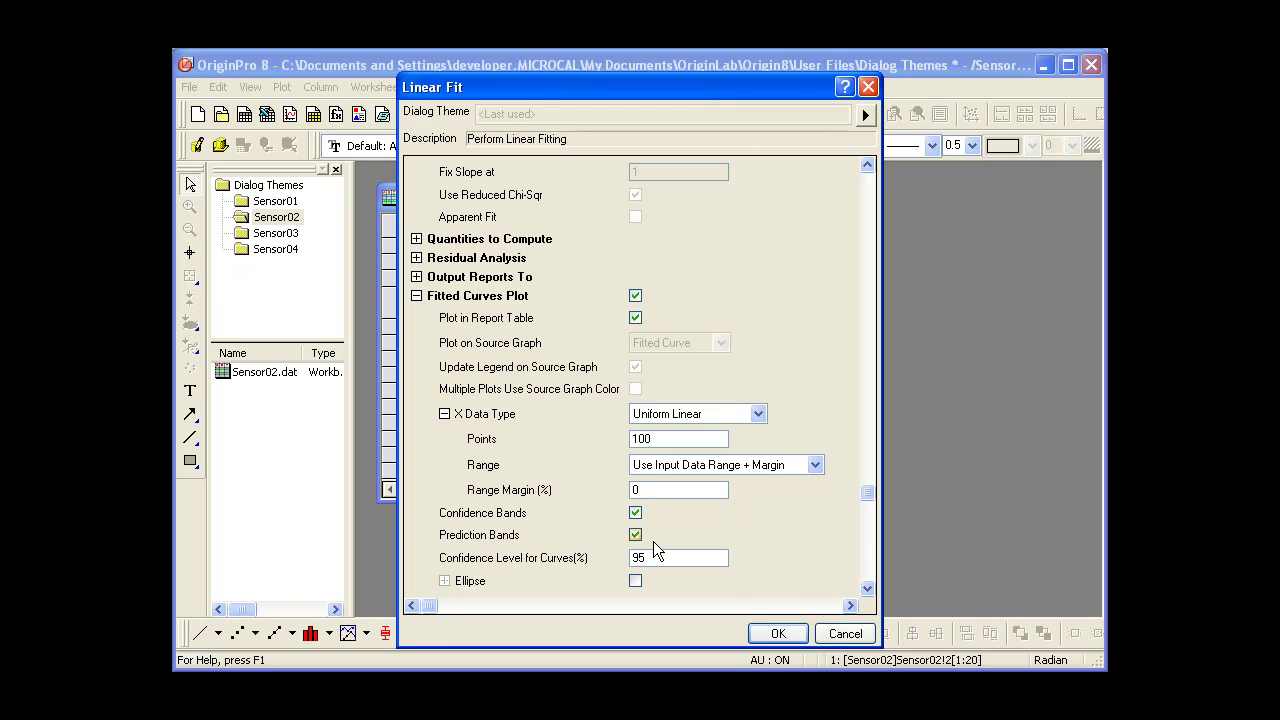
{"action": "left_click", "coordinate": [767, 632]}
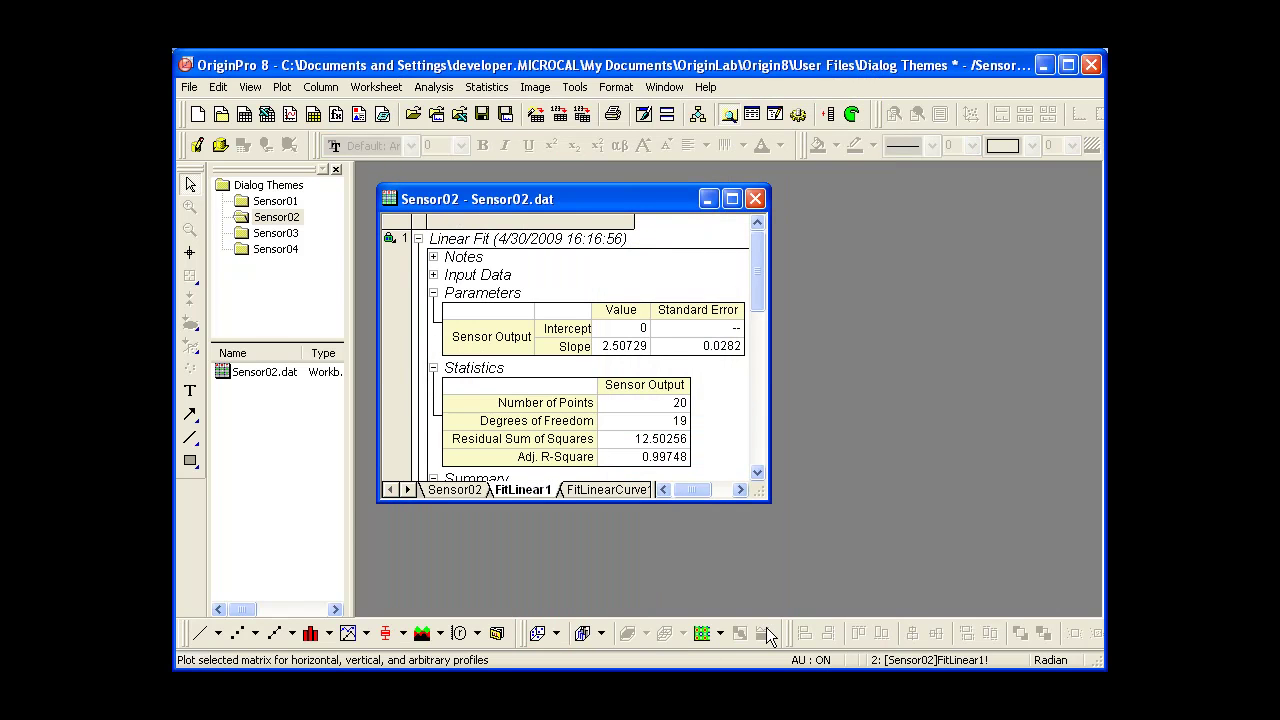
Step: Switch to Sensor03 and select its Sensor Output column for a linear fit
{"action": "left_click", "coordinate": [285, 240]}
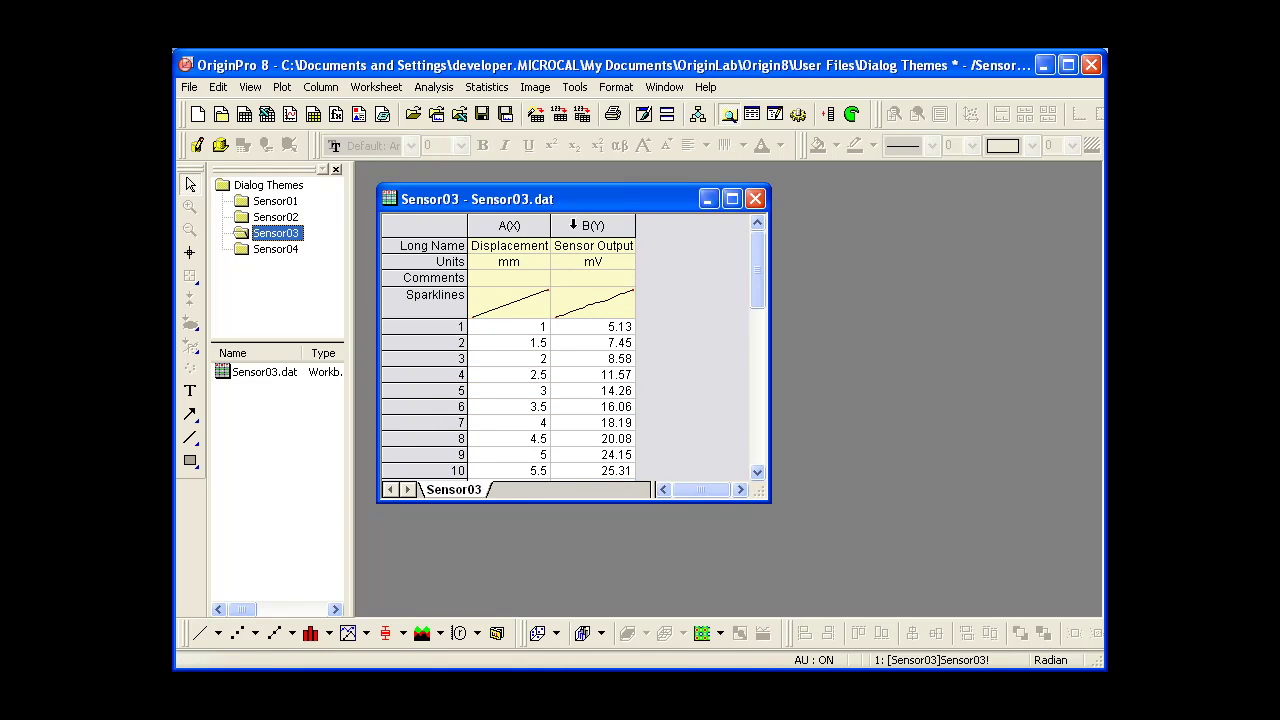
{"action": "left_click", "coordinate": [570, 223]}
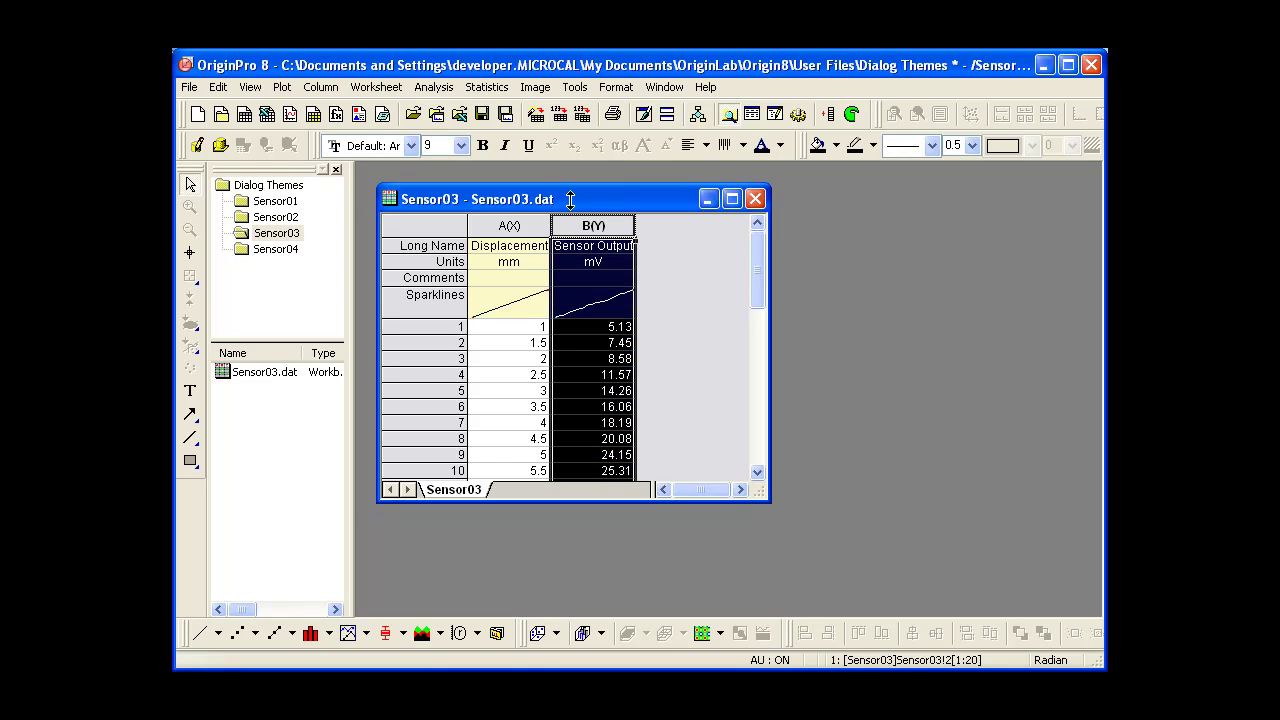
{"action": "left_click", "coordinate": [447, 89]}
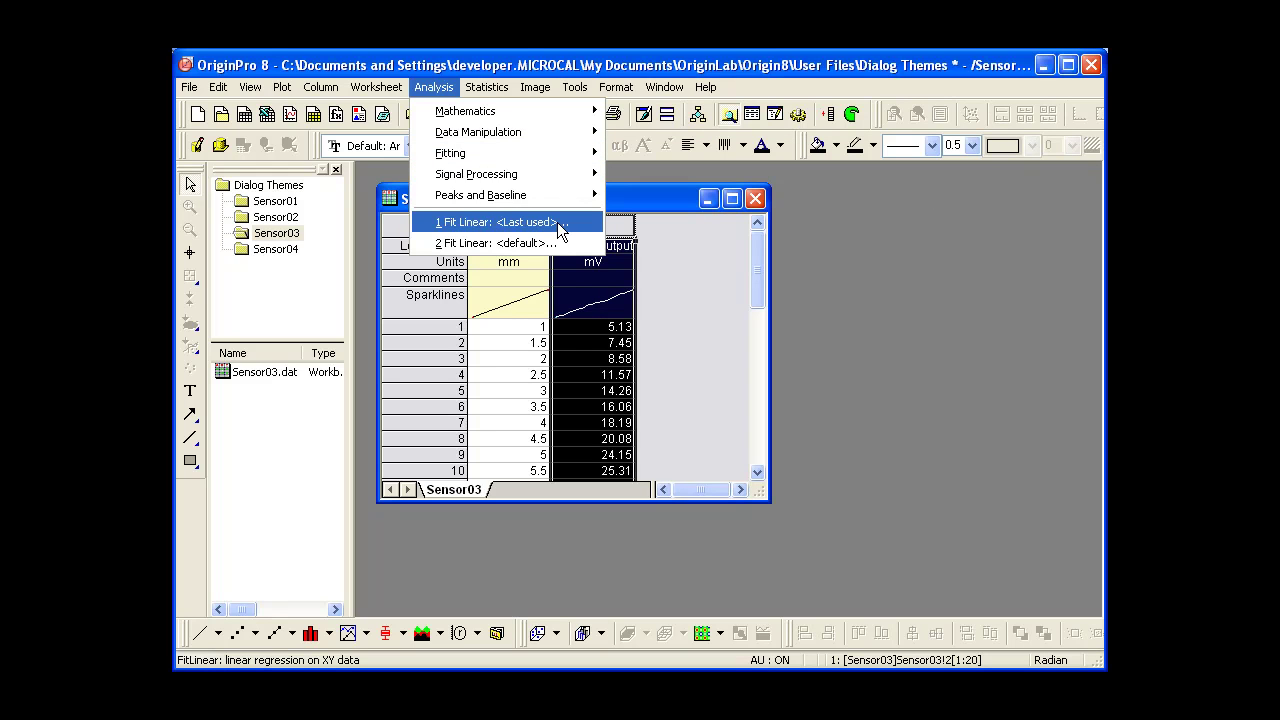
{"action": "mouse_move", "coordinate": [450, 153]}
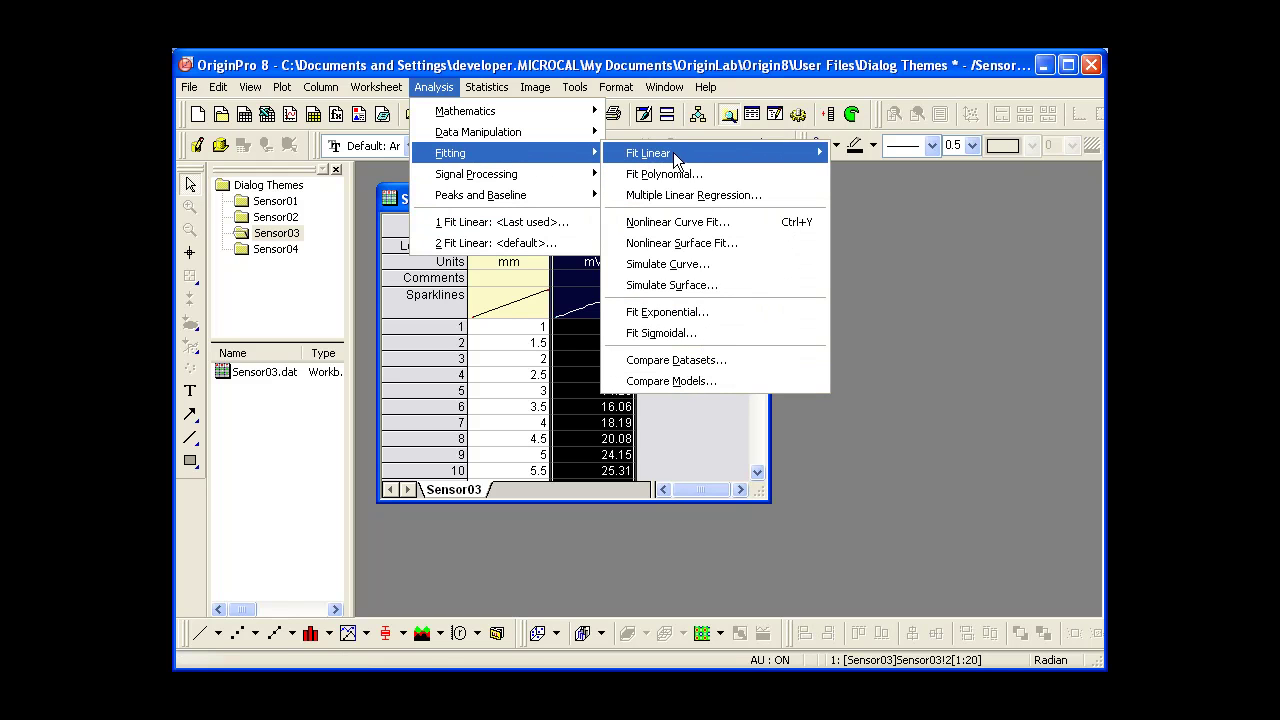
{"action": "mouse_move", "coordinate": [715, 153]}
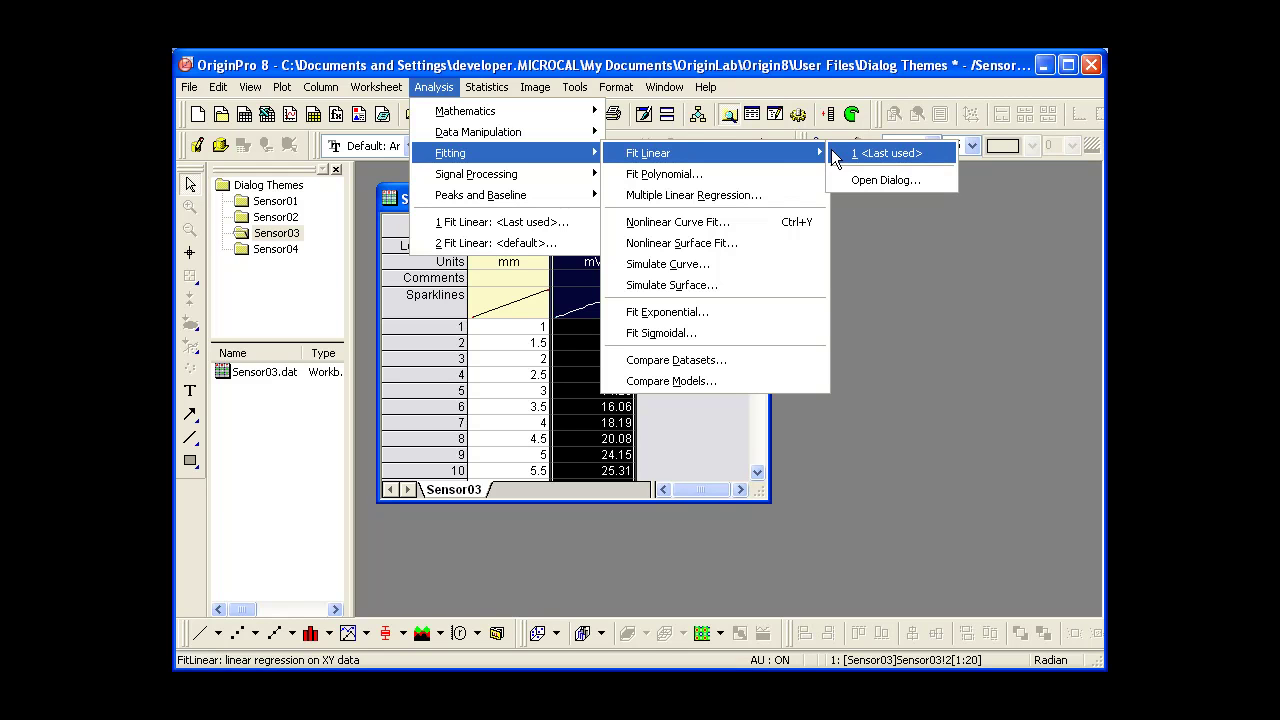
Step: Run the last-used linear fit on Sensor03, giving slope 4.50124
{"action": "left_click", "coordinate": [831, 152]}
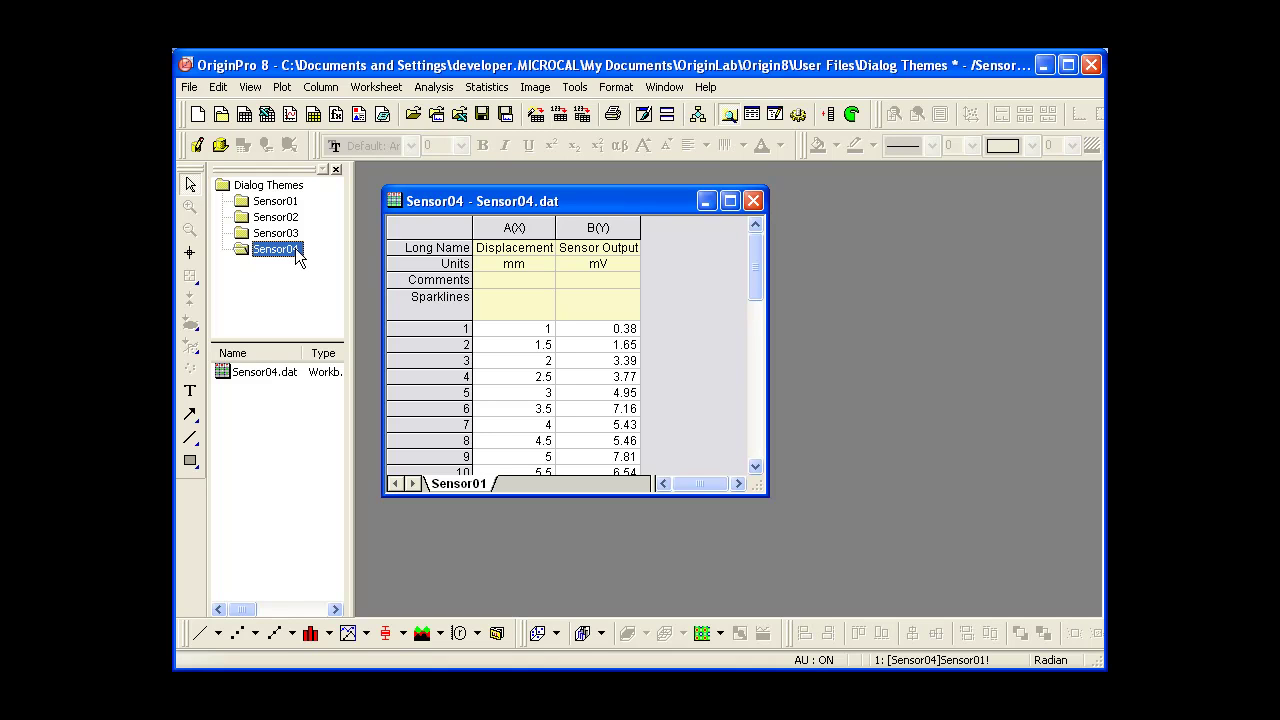
Step: Load the last-used zero-intercept, band-enabled Linear Fit settings for Sensor04's Sensor Output
{"action": "left_click", "coordinate": [579, 222]}
{"action": "left_click", "coordinate": [440, 89]}
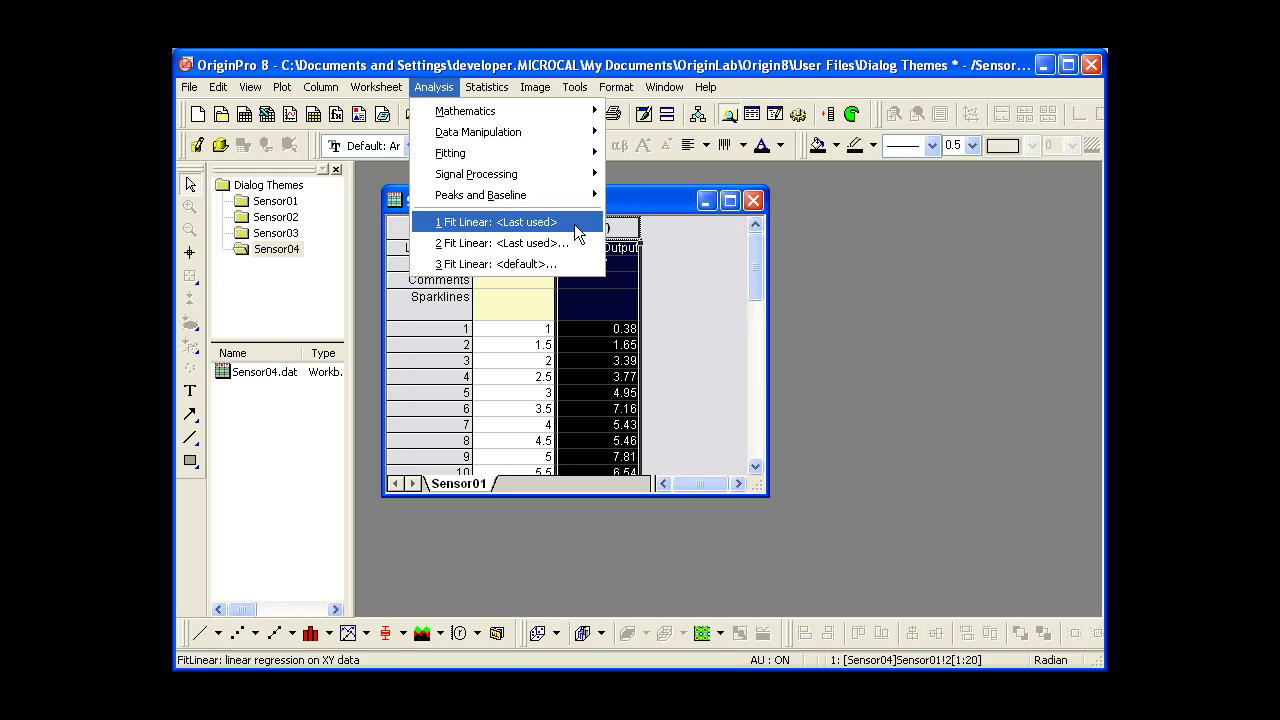
{"action": "left_click", "coordinate": [571, 240]}
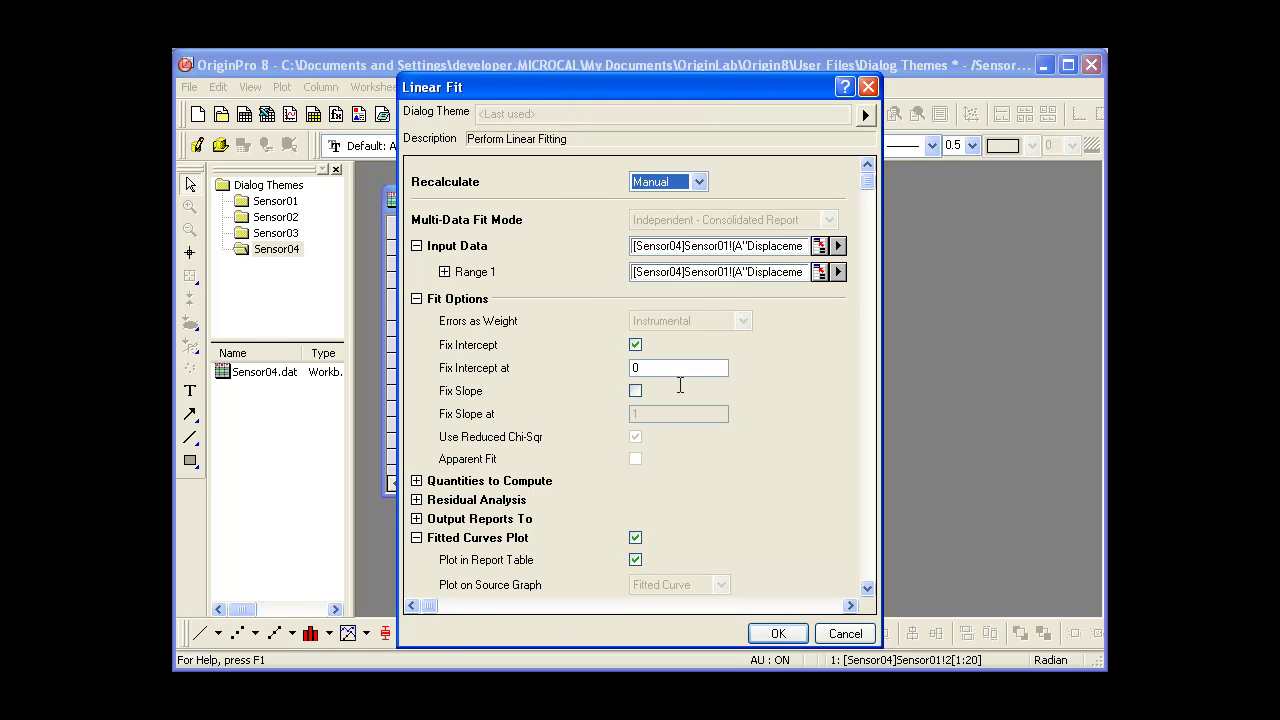
{"action": "scroll", "coordinate": [680, 385], "scroll_direction": "down", "scroll_amount": 2}
{"action": "scroll", "coordinate": [680, 385], "scroll_direction": "down", "scroll_amount": 3}
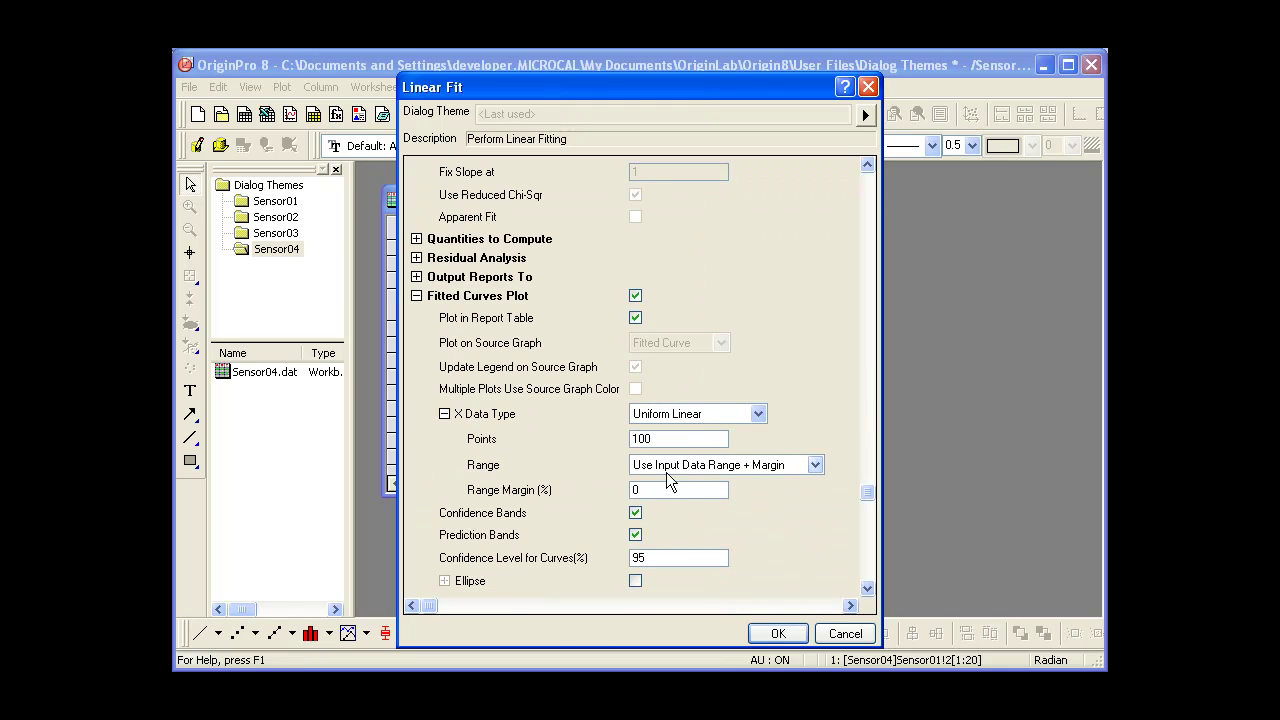
{"action": "scroll", "coordinate": [712, 378], "scroll_direction": "up", "scroll_amount": 2}
{"action": "scroll", "coordinate": [711, 376], "scroll_direction": "up", "scroll_amount": 1}
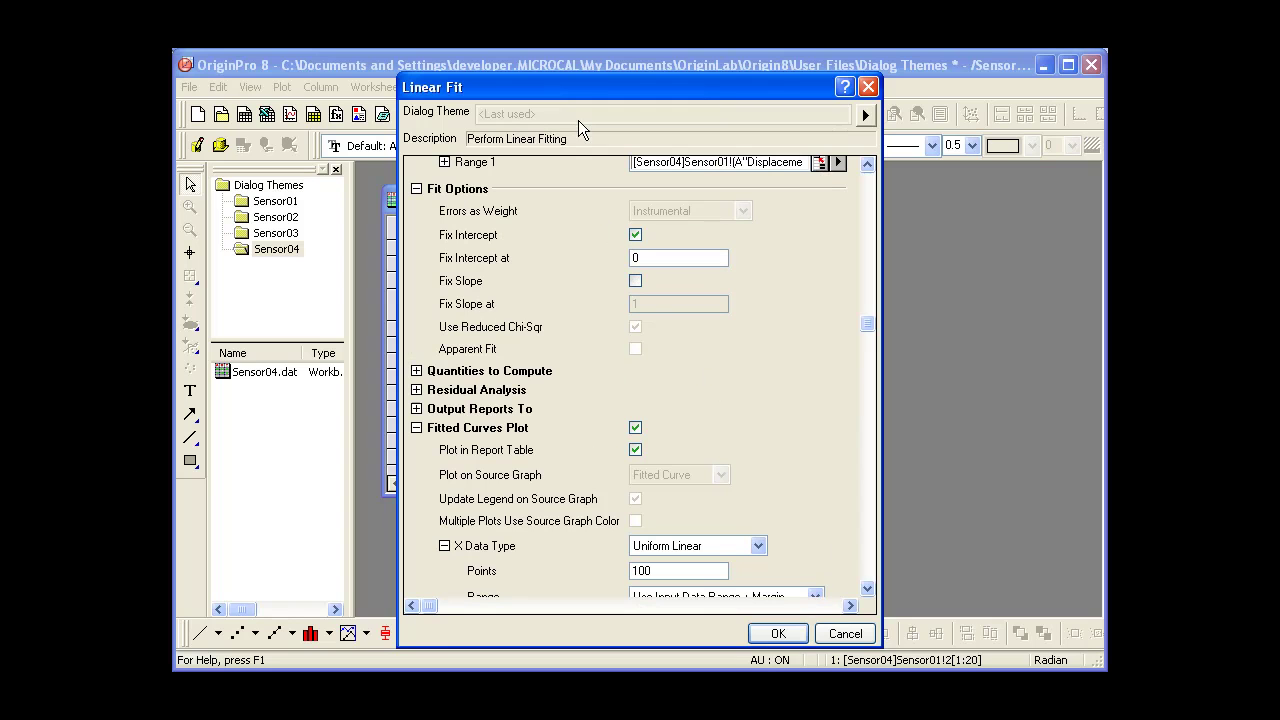
Step: Save the settings as theme FixedYIntercept0 and fit Sensor04, giving slope 1.46454
{"action": "left_click", "coordinate": [865, 116]}
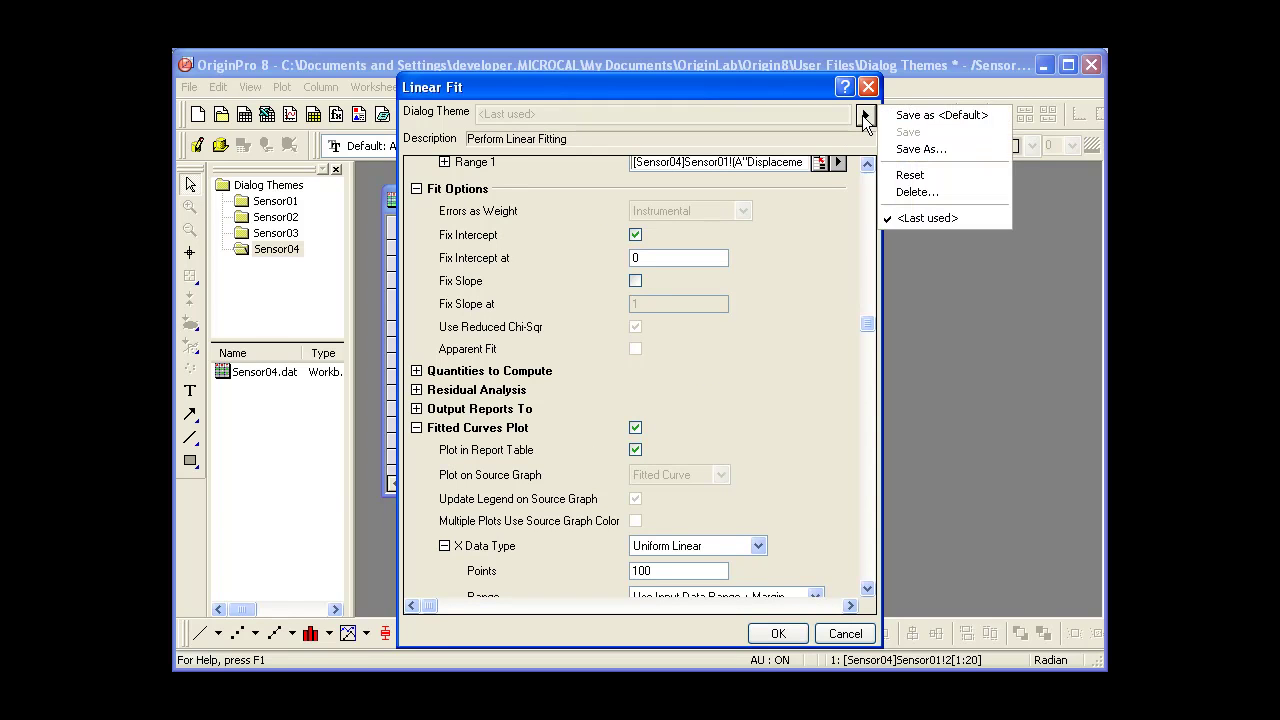
{"action": "left_click", "coordinate": [903, 152]}
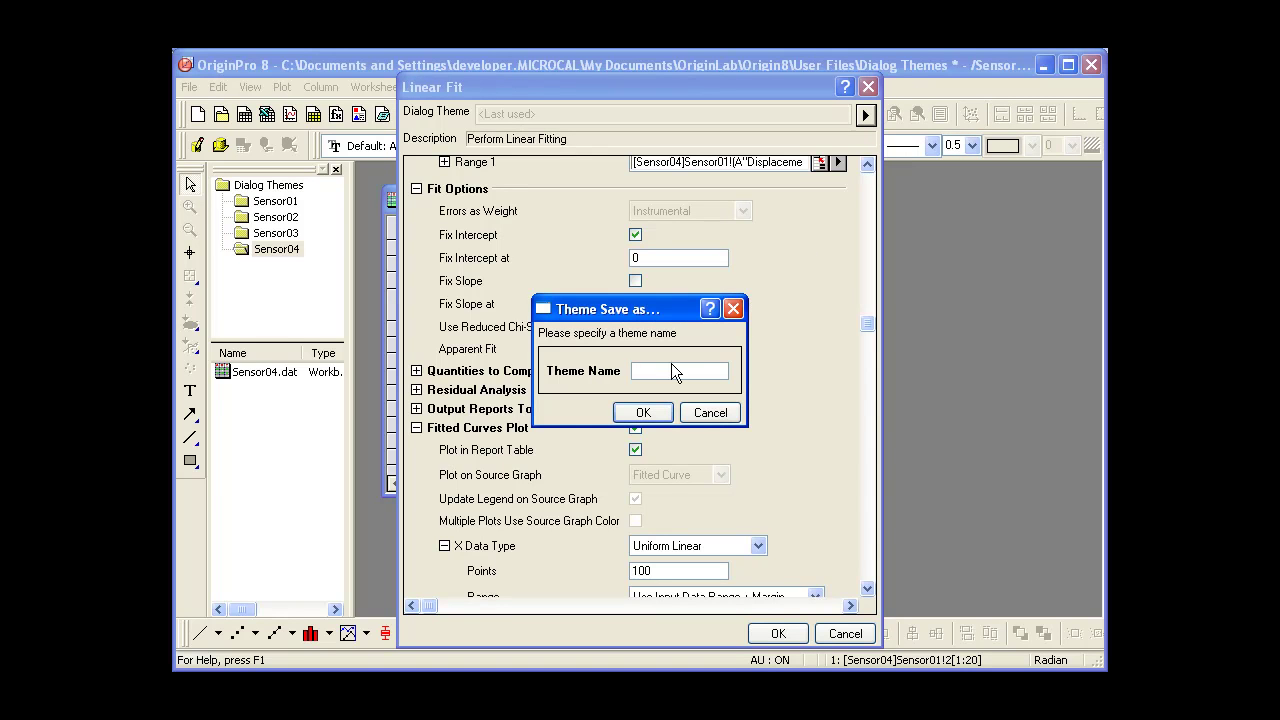
{"action": "type", "text": "Fixed"}
{"action": "type", "text": "YInter"}
{"action": "type", "text": "cept0"}
{"action": "left_click", "coordinate": [647, 414]}
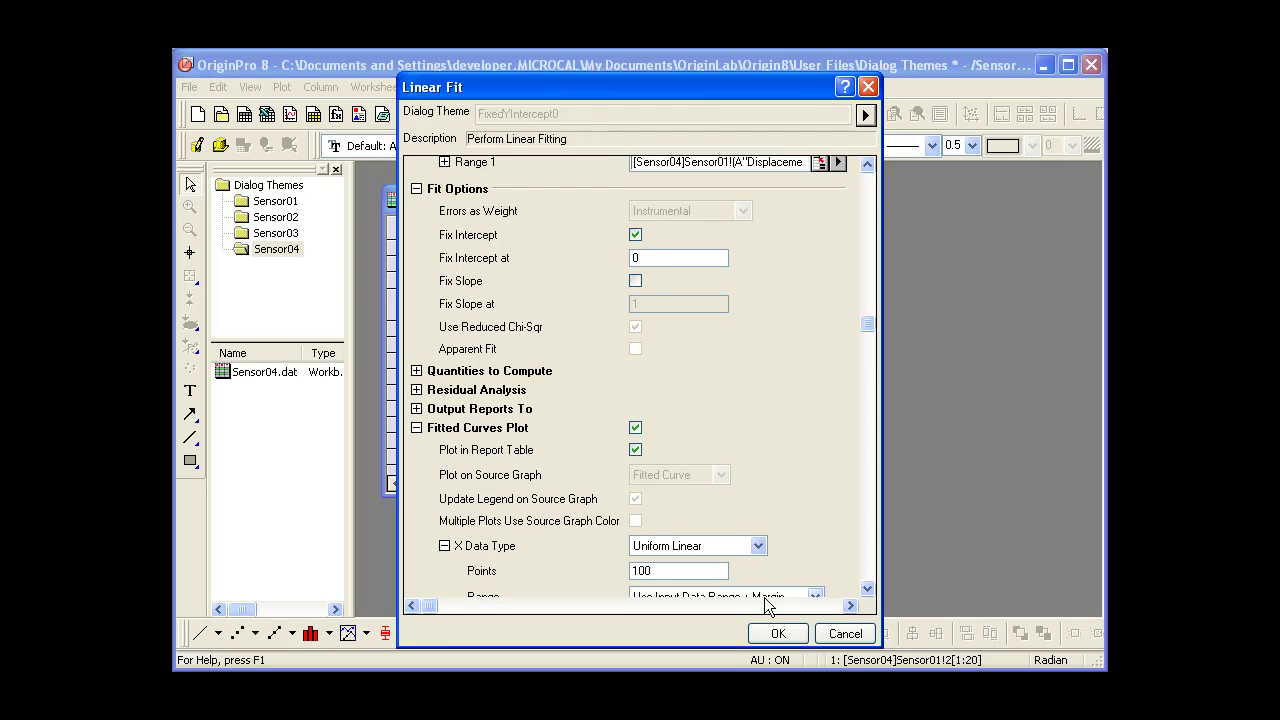
{"action": "left_click", "coordinate": [770, 637]}
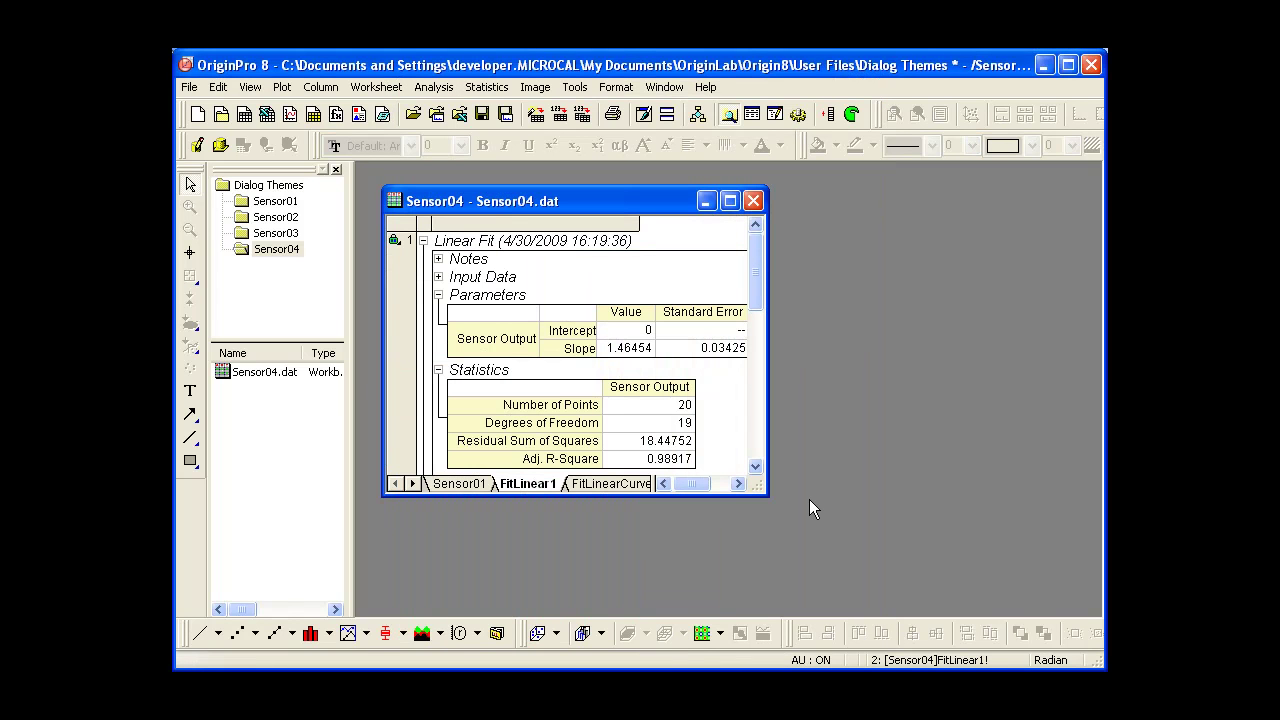
Step: Switch to the recent Next Week.opj project, discarding changes to Dialog Themes
{"action": "left_click", "coordinate": [189, 88]}
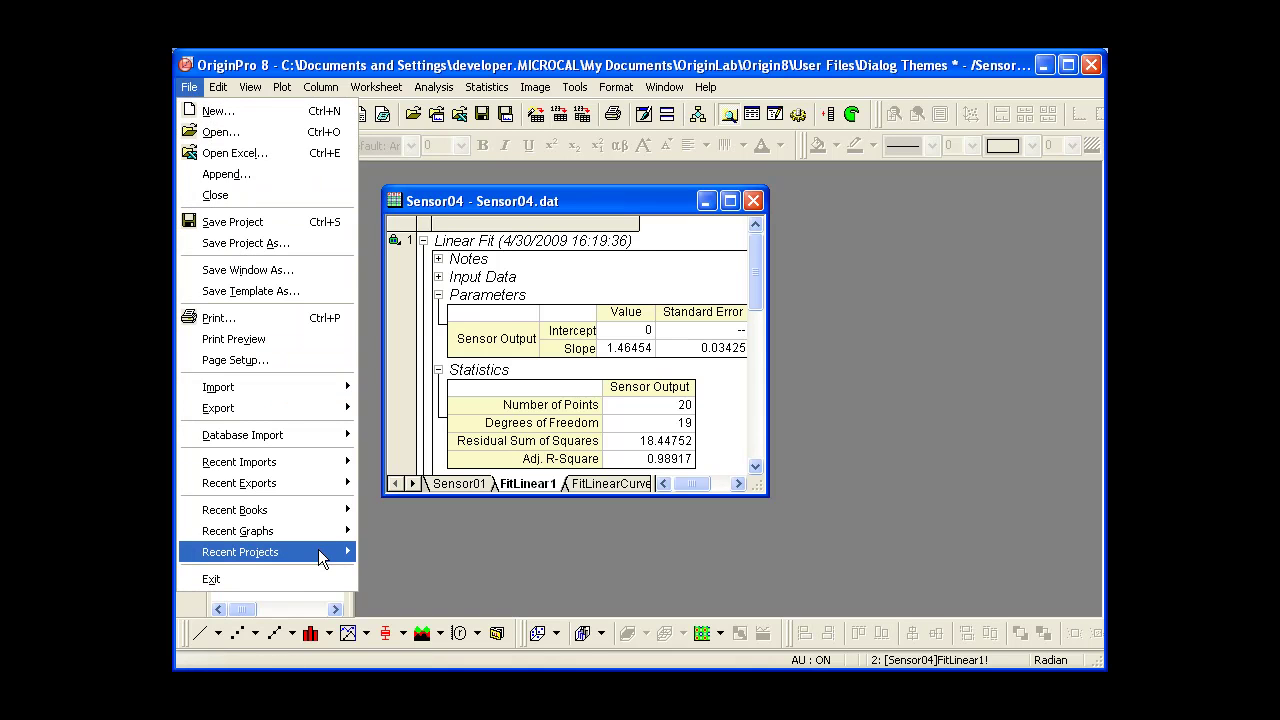
{"action": "mouse_move", "coordinate": [240, 552]}
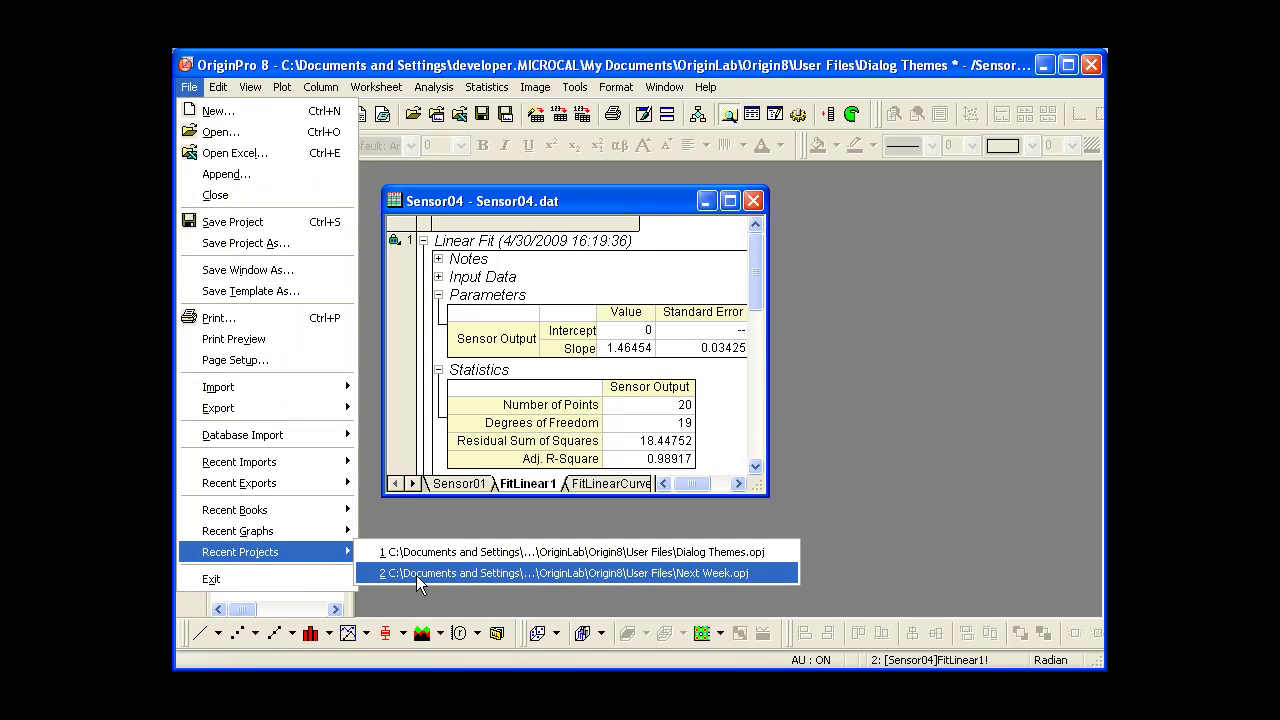
{"action": "left_click", "coordinate": [416, 578]}
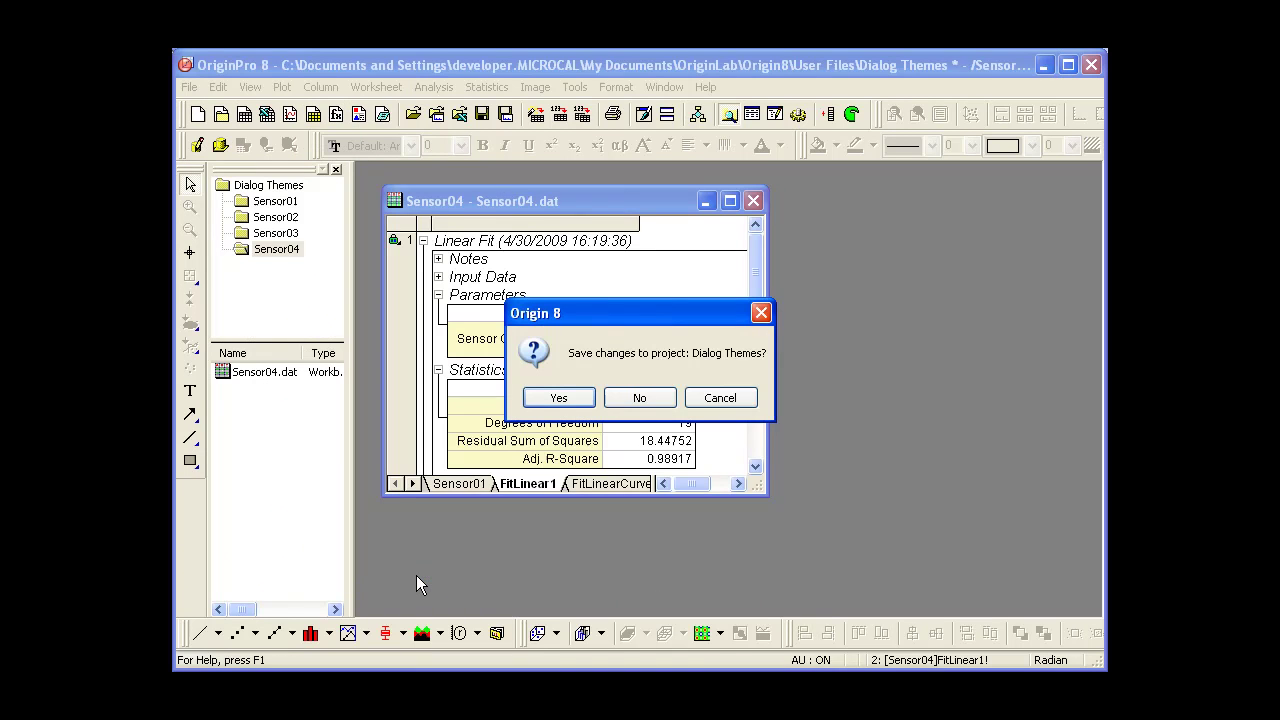
{"action": "left_click", "coordinate": [621, 399]}
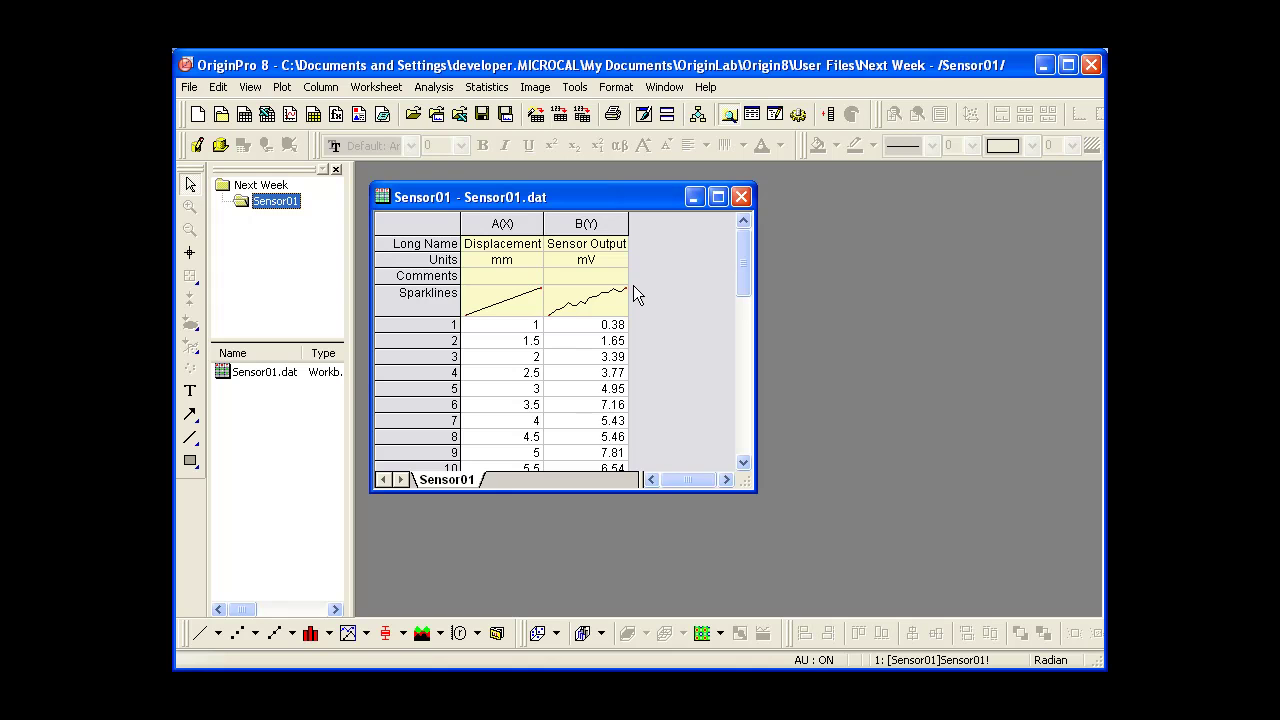
Step: Fit Next Week's Sensor01 Sensor Output column using the FixedYIntercept0 theme
{"action": "left_click", "coordinate": [582, 226]}
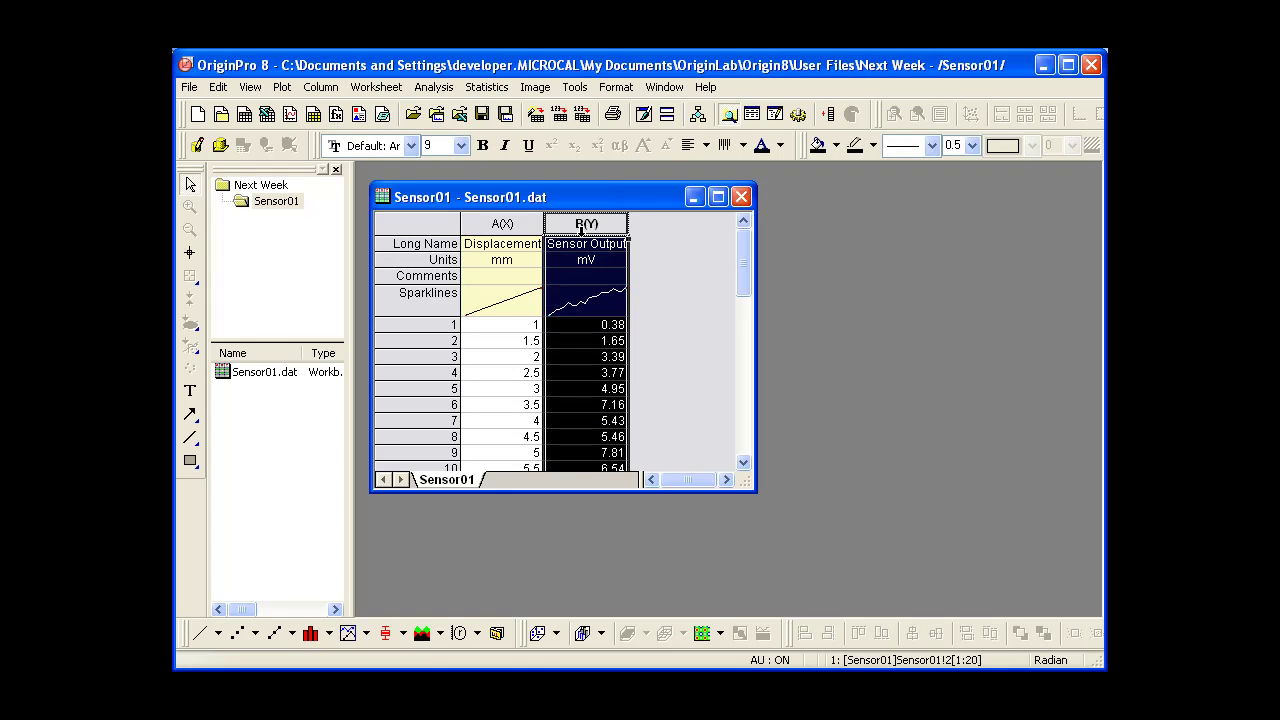
{"action": "left_click", "coordinate": [434, 87]}
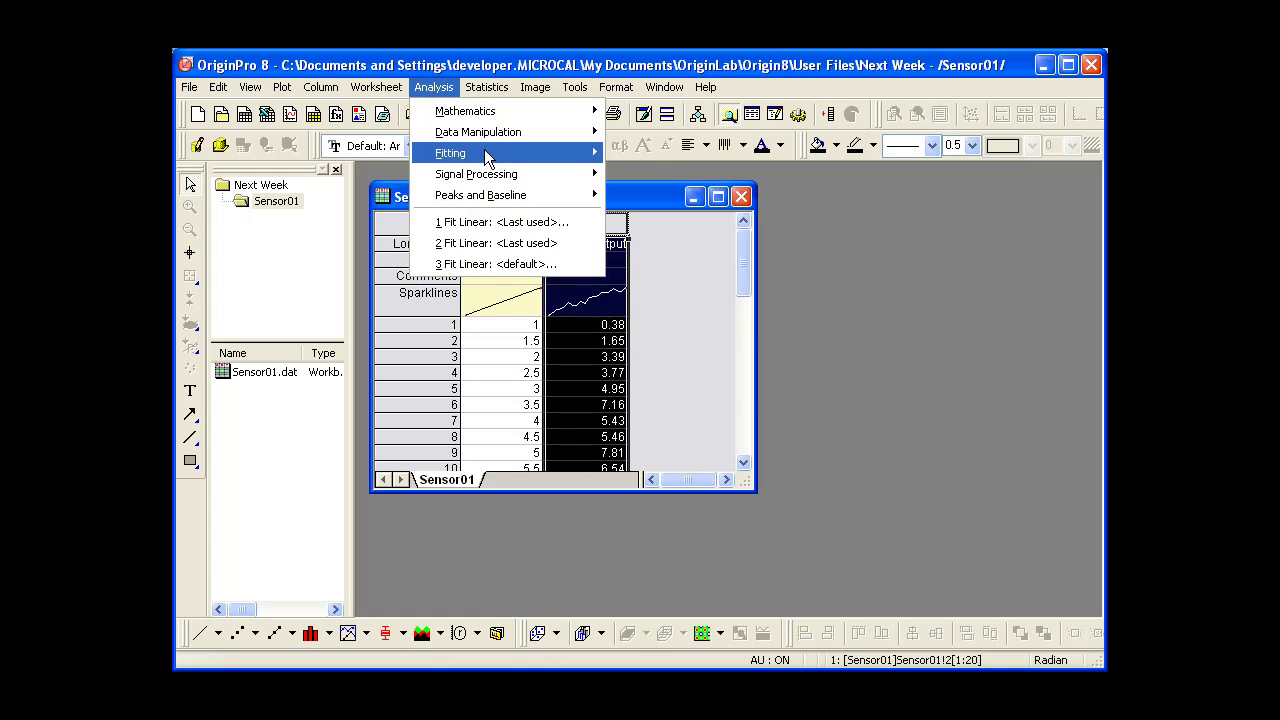
{"action": "mouse_move", "coordinate": [648, 153]}
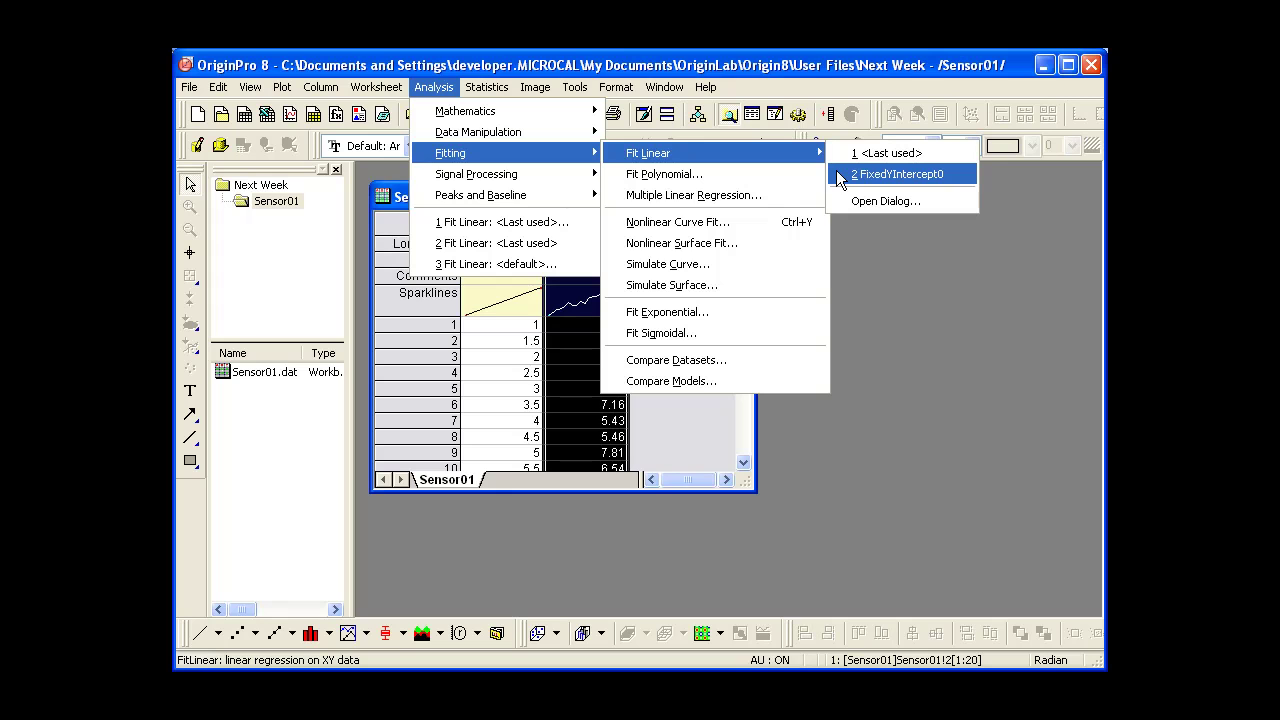
{"action": "left_click", "coordinate": [840, 176]}
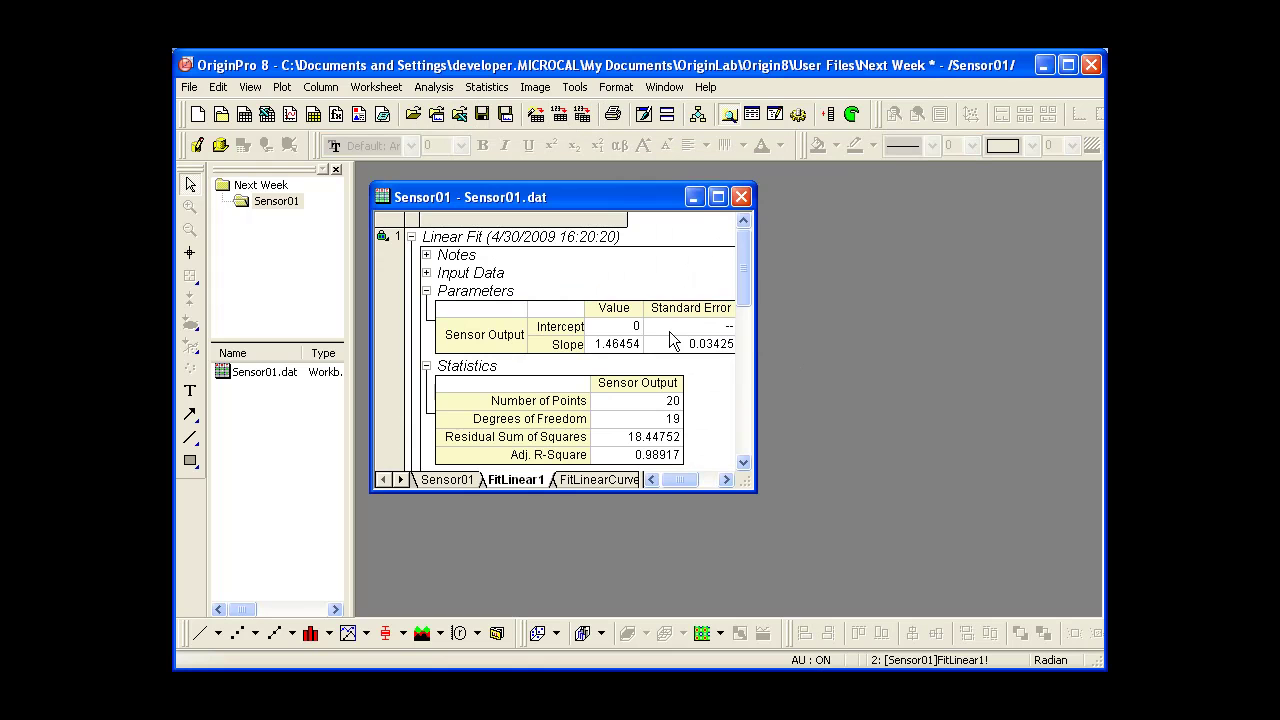
Step: Maximize the Sensor01 workbook and scroll down to the fitted-curve and residual plots
{"action": "left_click", "coordinate": [720, 199]}
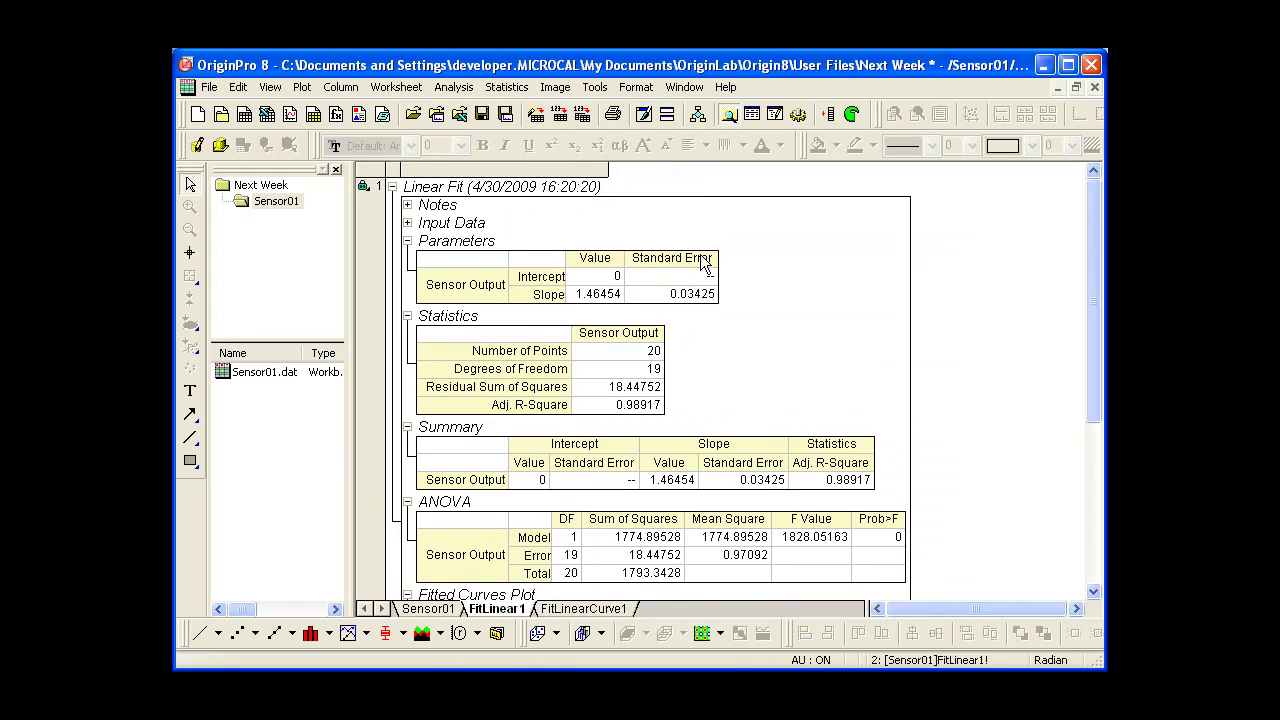
{"action": "scroll", "coordinate": [700, 260], "scroll_direction": "down", "scroll_amount": 3}
{"action": "scroll", "coordinate": [600, 340], "scroll_direction": "down", "scroll_amount": 1}
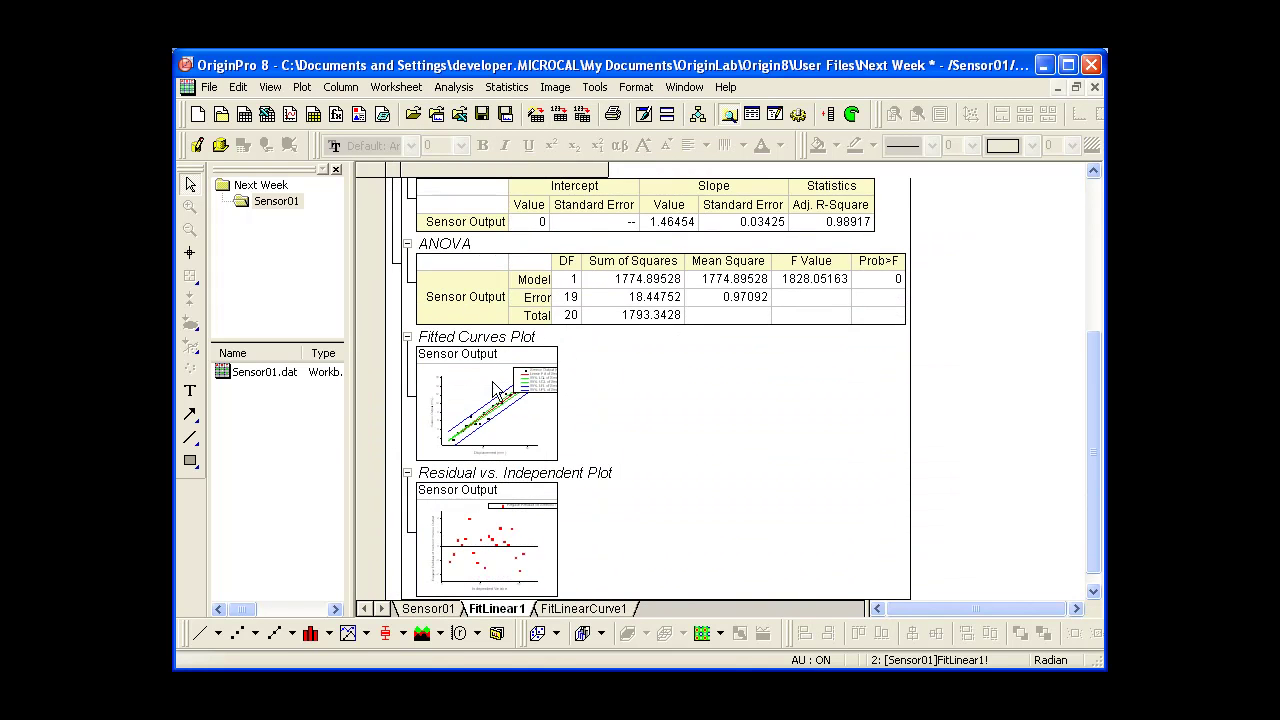